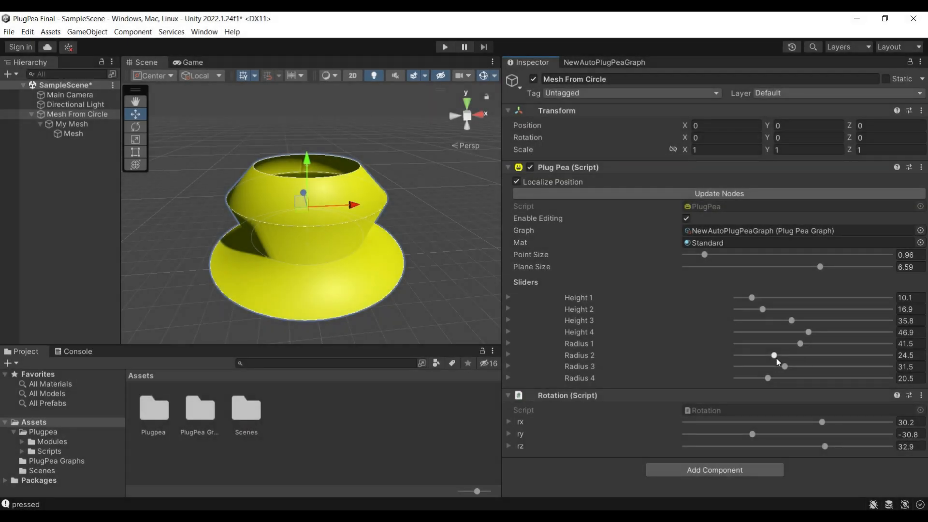
Step: Adjust the Radius 2 and Height 1 sliders of the finished Mesh From Circle object to preview its shape
left_click_drag(776, 356, 787, 379)
mouse_move(752, 298)
left_mouse_down()
mouse_move(768, 311)
mouse_move(760, 311)
left_mouse_up()
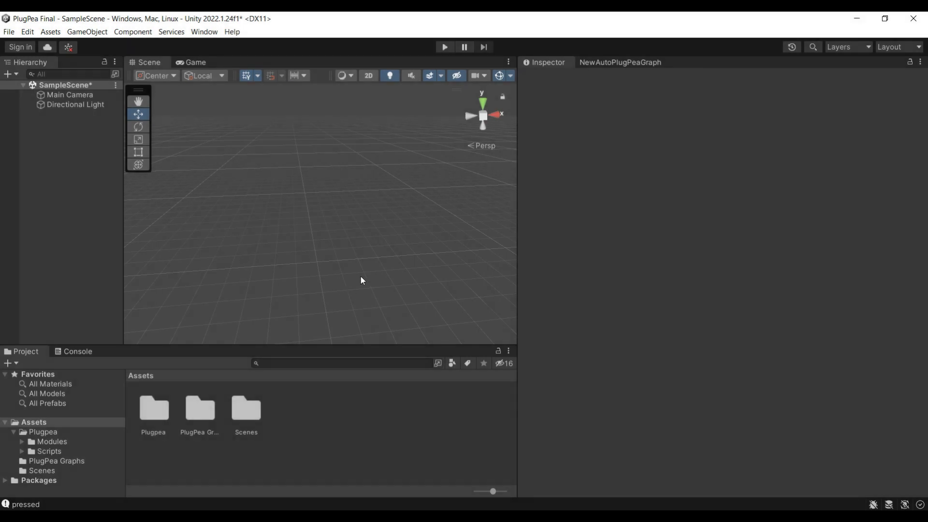
Step: Load the editor layout from the file layout.wlt
left_click(920, 52)
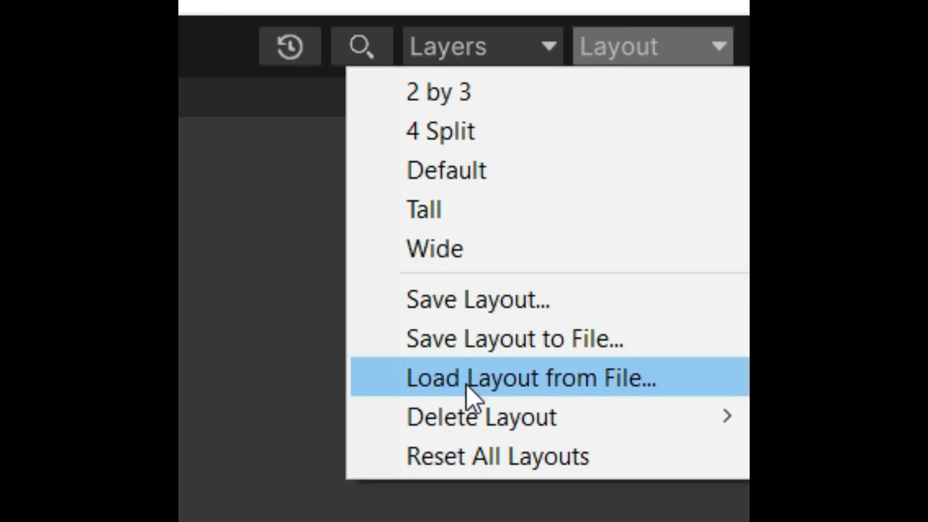
left_click(586, 390)
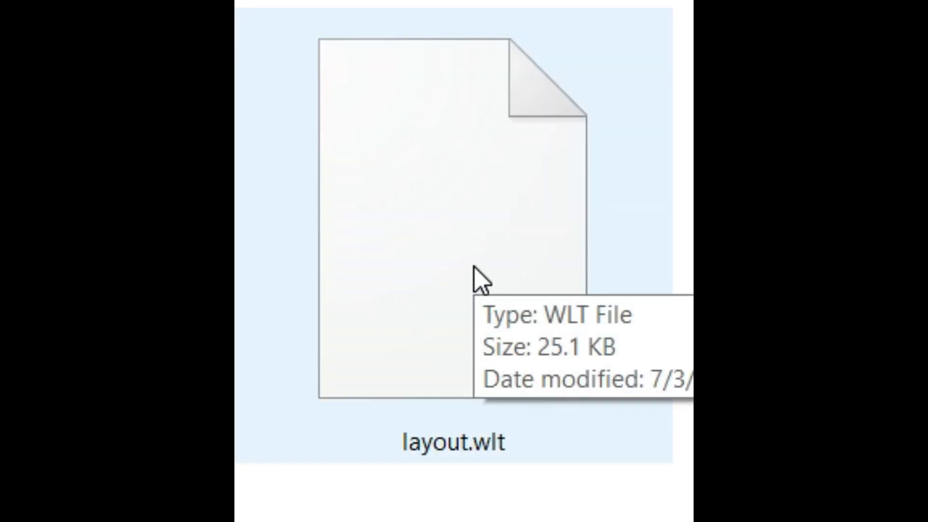
double_click(475, 268)
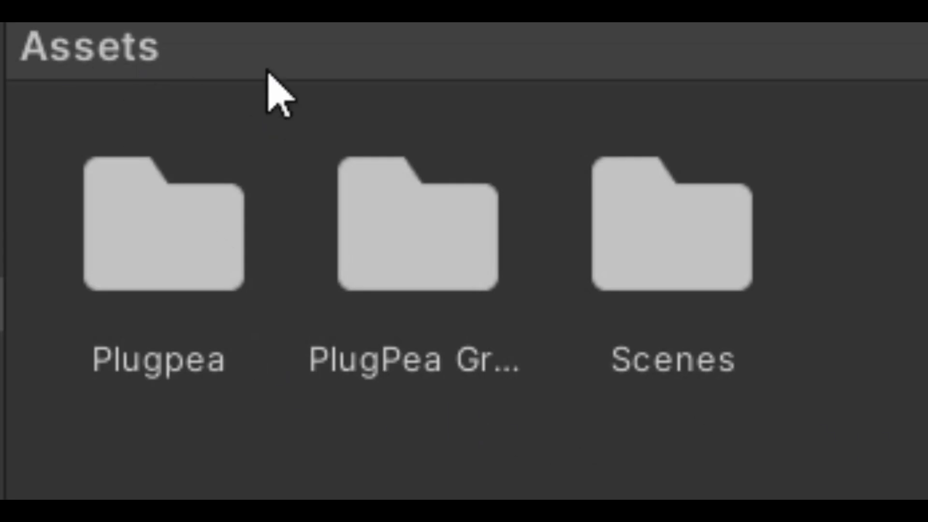
left_click(145, 257)
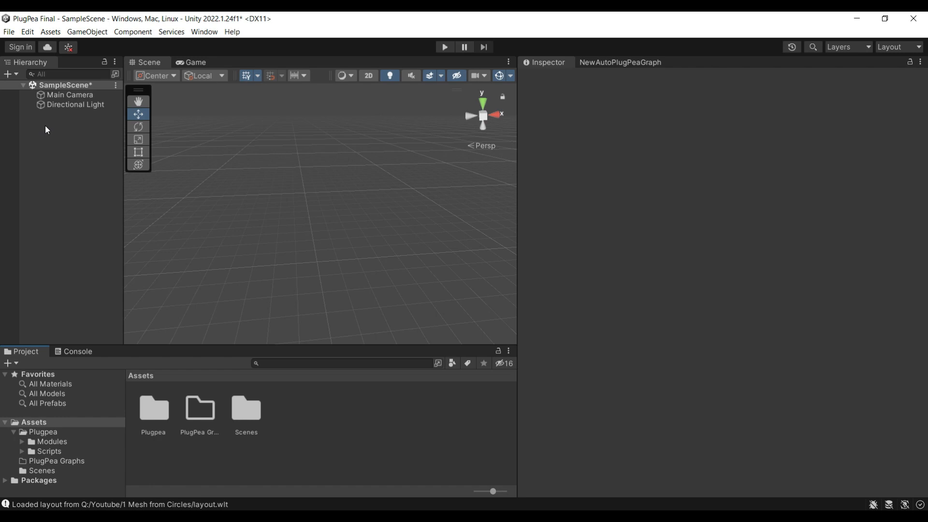
Step: Create a PlugPea GameObject in SampleScene and name it "Mesh from Circles"
right_click(47, 130)
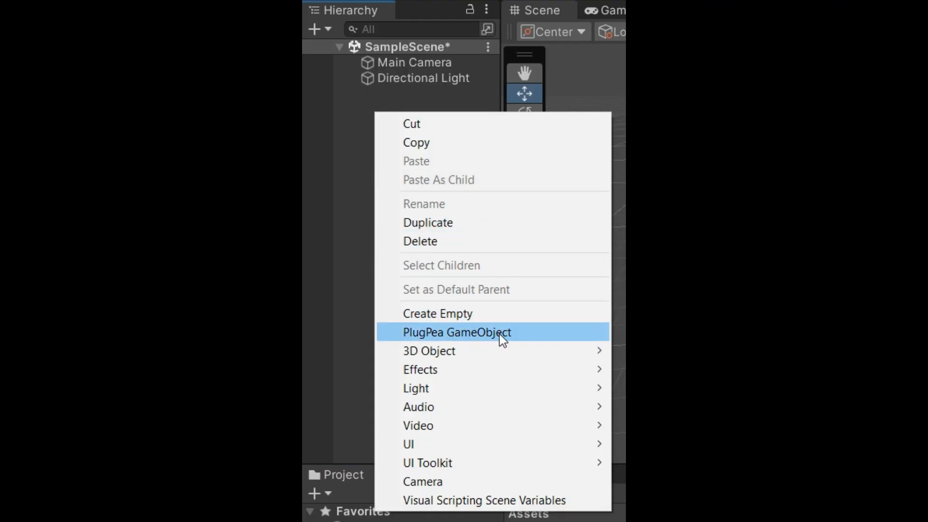
left_click(500, 333)
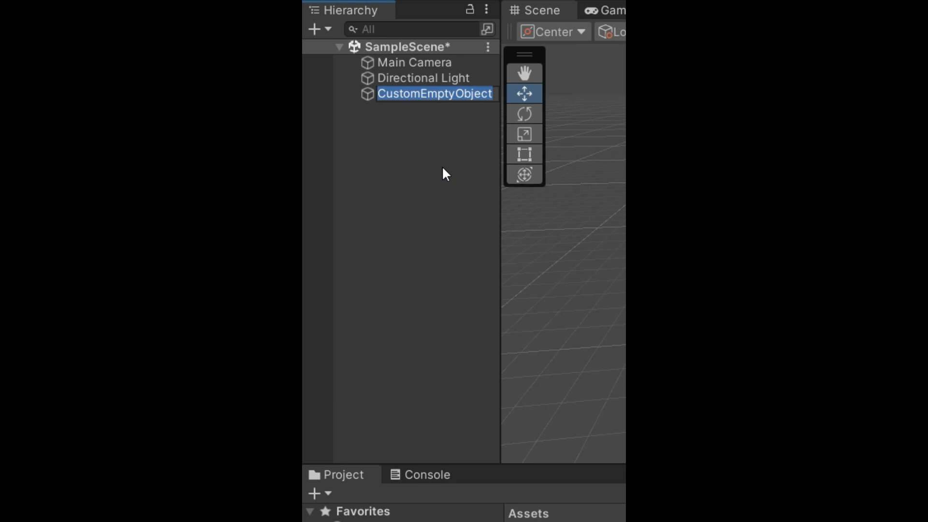
type("Mesh from Circles")
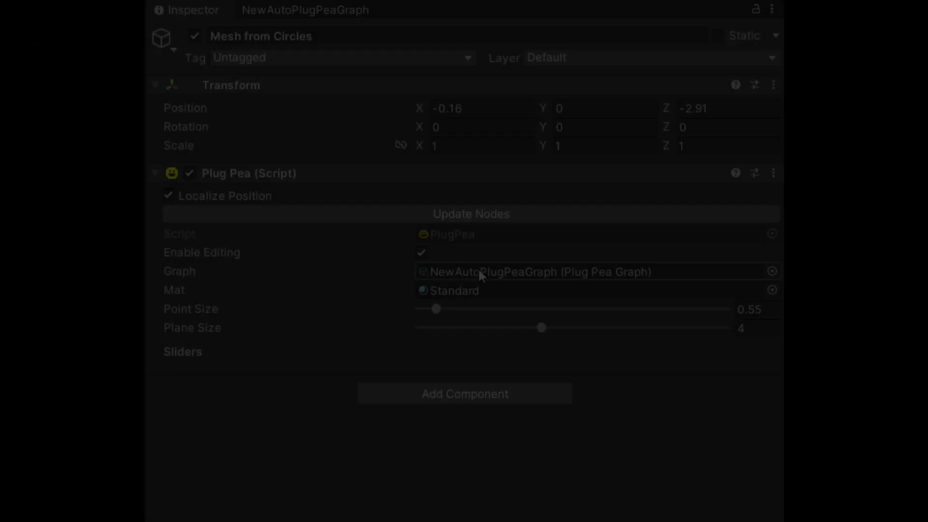
Step: Open the NewAutoPlugPeaGraph assigned to the Mesh from Circles object and add a Circle node to it
double_click(734, 230)
right_click(374, 236)
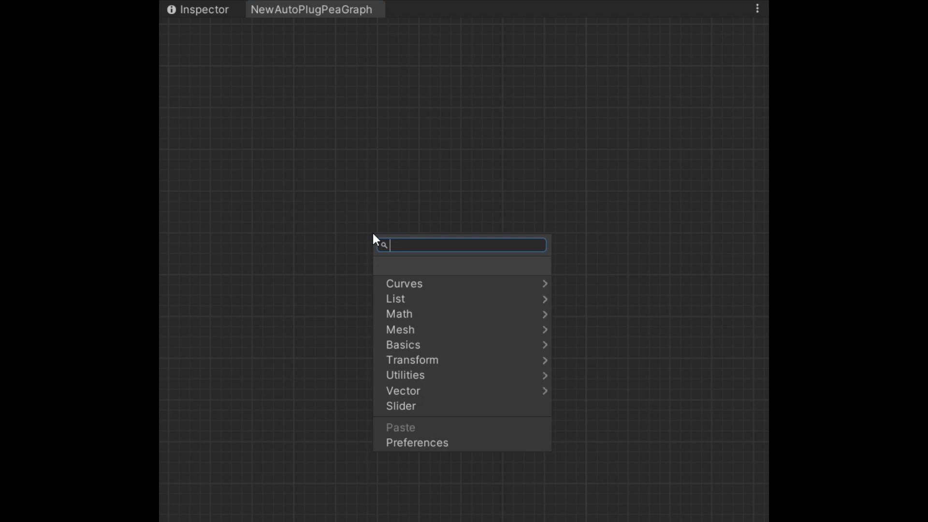
type("circl")
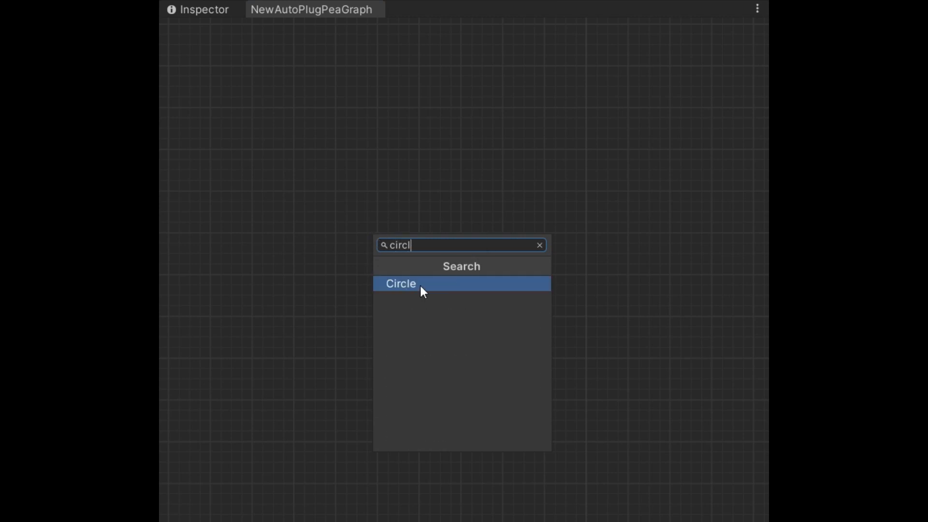
left_click(421, 287)
left_click_drag(708, 227, 753, 279)
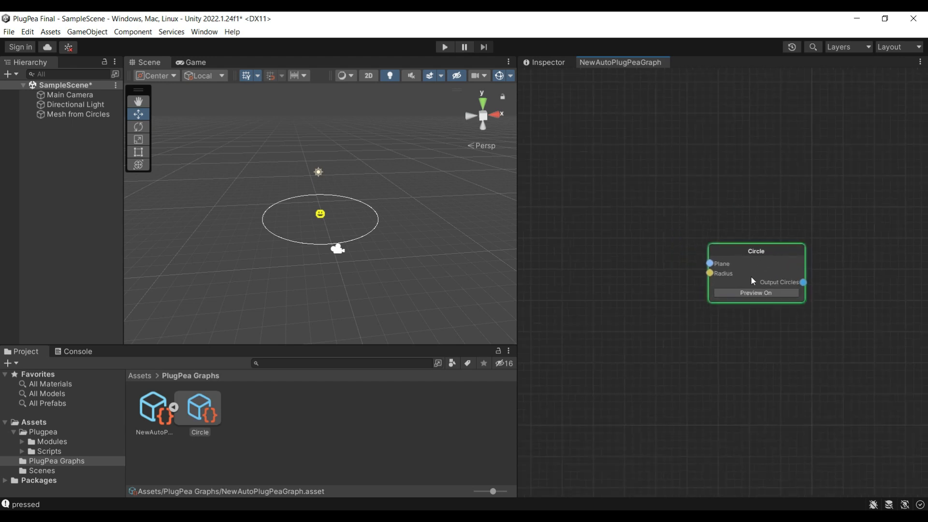
scroll(752, 280, "up", 4)
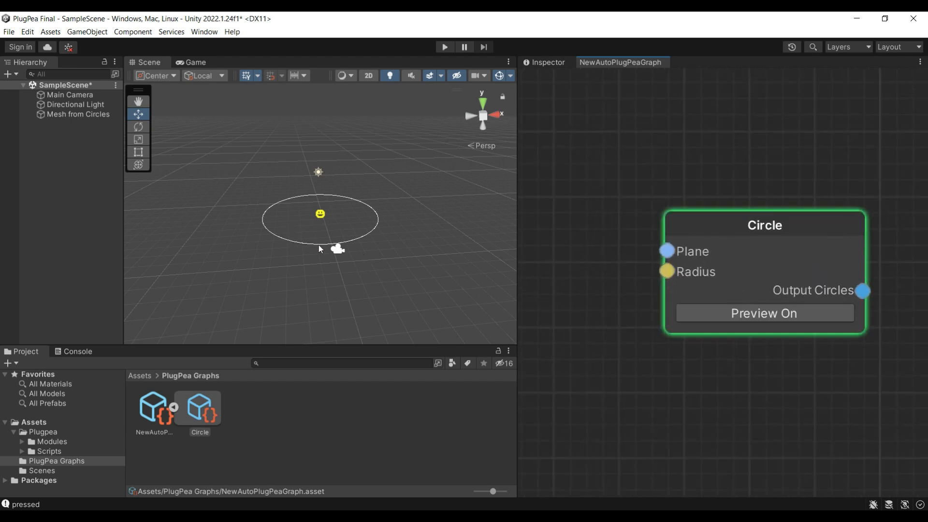
Step: Move the Mesh from Circles object along X to a position of about -2.96
left_click(77, 115)
left_click(547, 63)
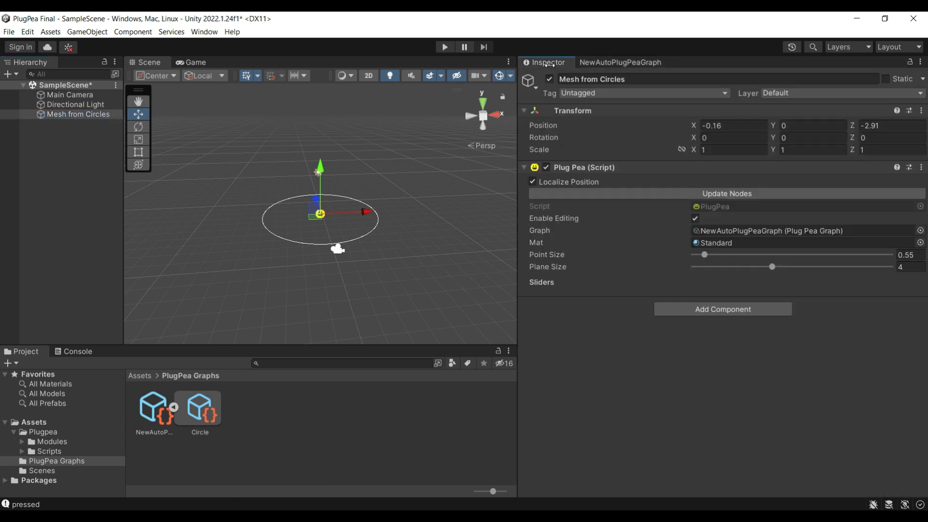
left_click_drag(689, 125, 674, 130)
Step: Add a Rotation component to Mesh from Circles and set rx to about -45.5, ry to -34.4 and rz to -20.5
left_click(713, 310)
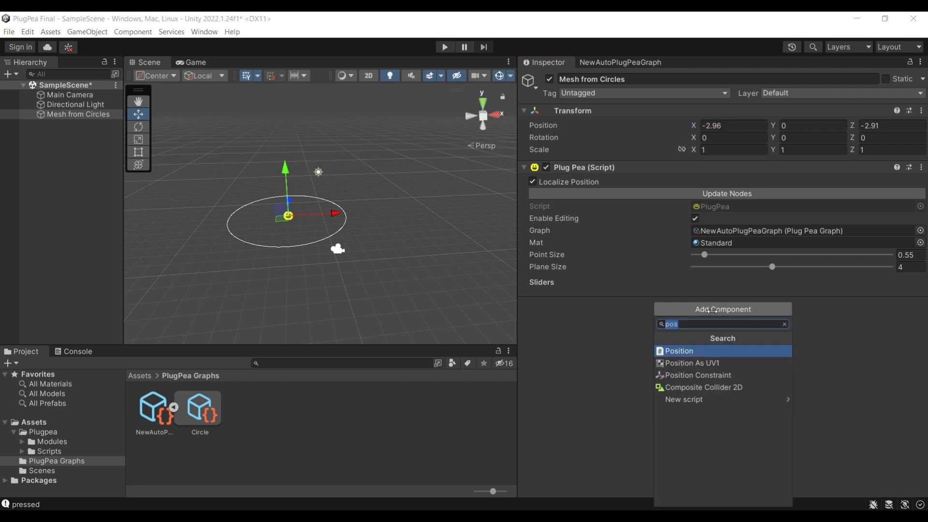
type("rot")
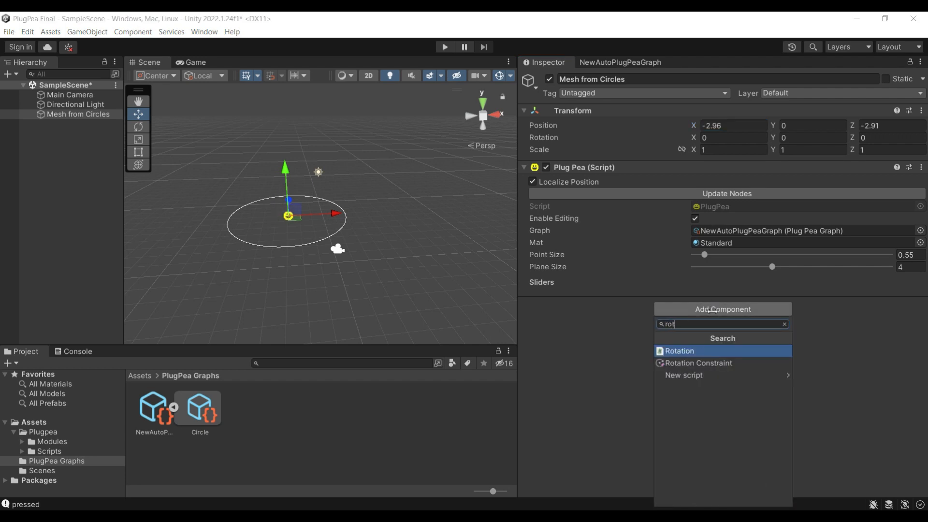
left_click(687, 352)
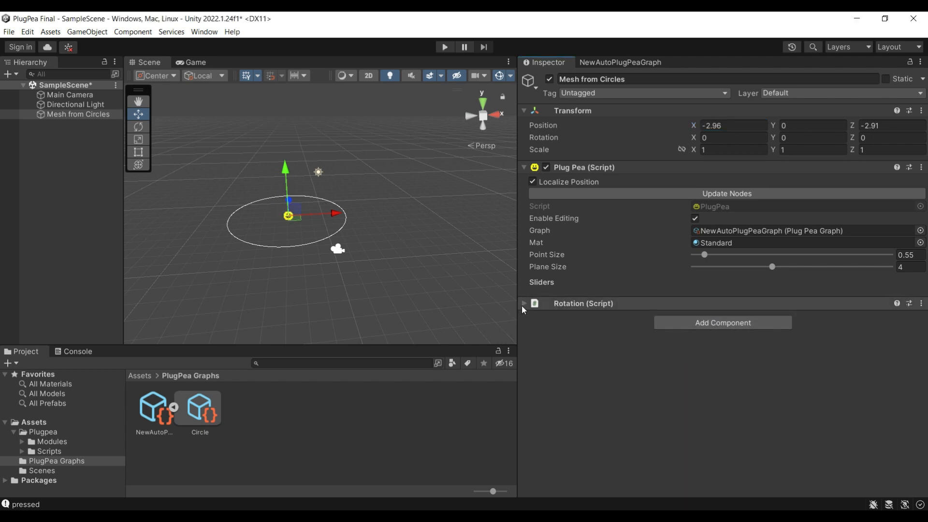
left_click(524, 303)
left_click_drag(789, 344, 743, 330)
left_click_drag(792, 354, 770, 361)
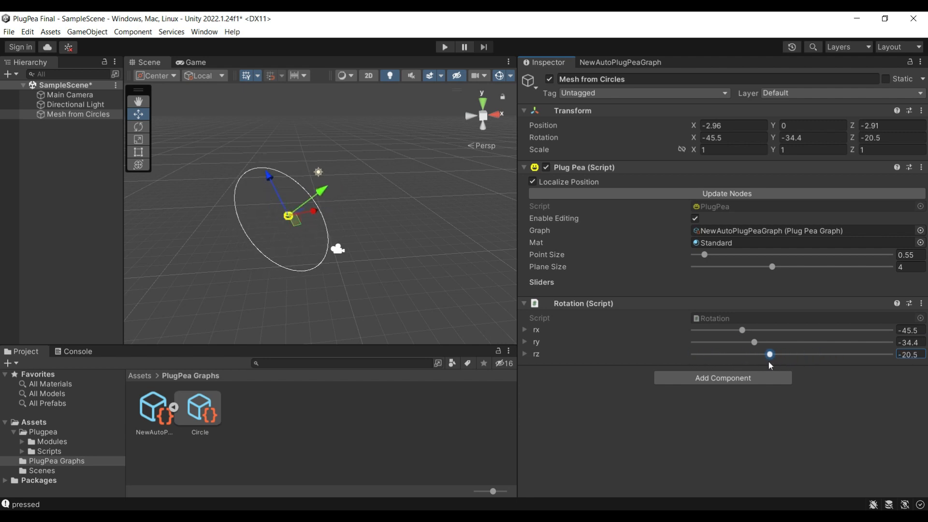
Step: Reset the Transform of Mesh from Circles and remove its Rotation component
left_click(922, 110)
left_click(847, 124)
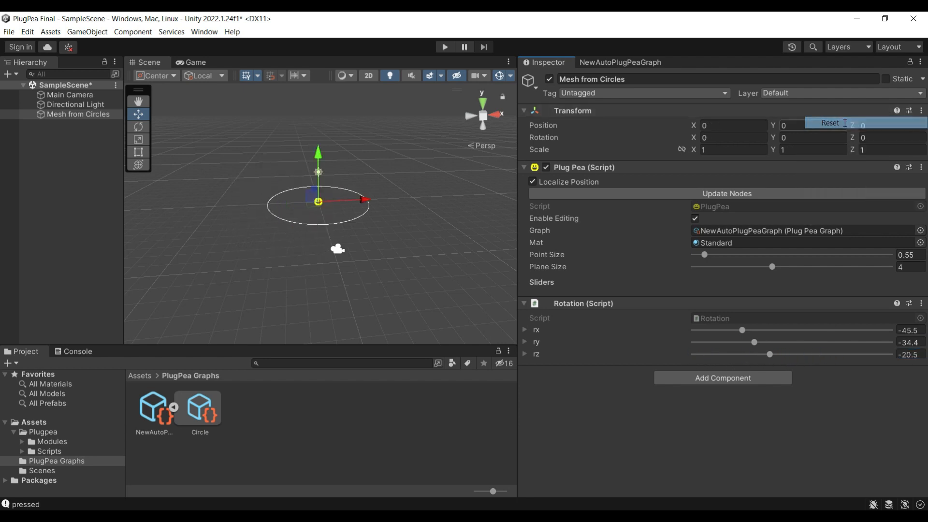
left_click(921, 303)
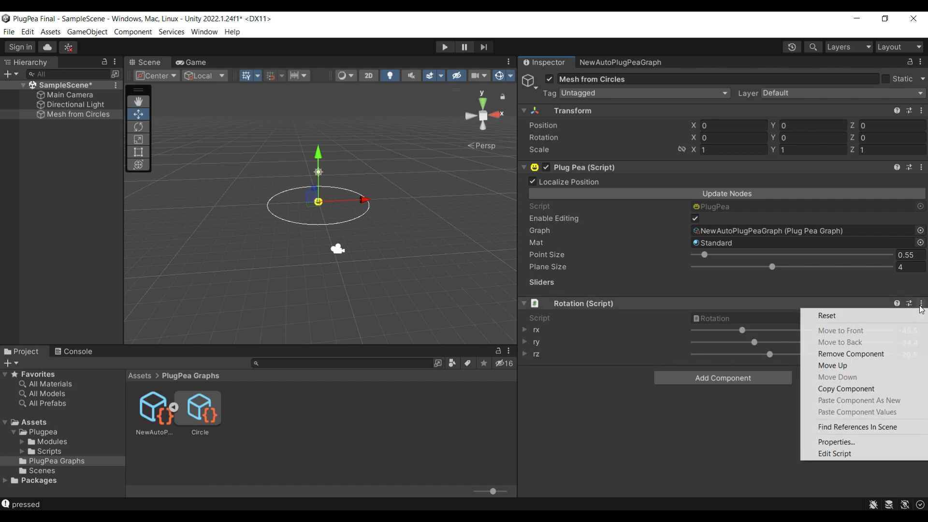
left_click(839, 355)
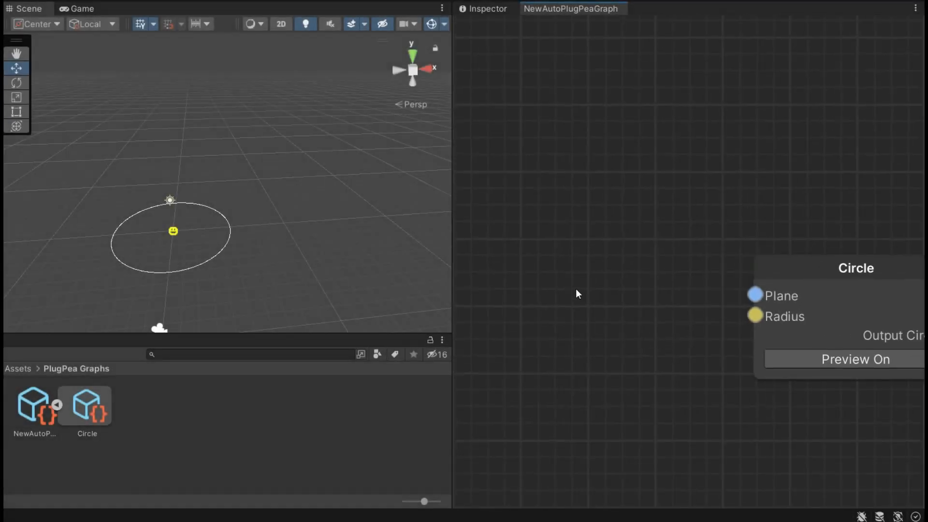
Step: Add a slider node with the value 12.5 to the graph and connect it to the Circle node's Radius input
double_click(576, 288)
type("12.5")
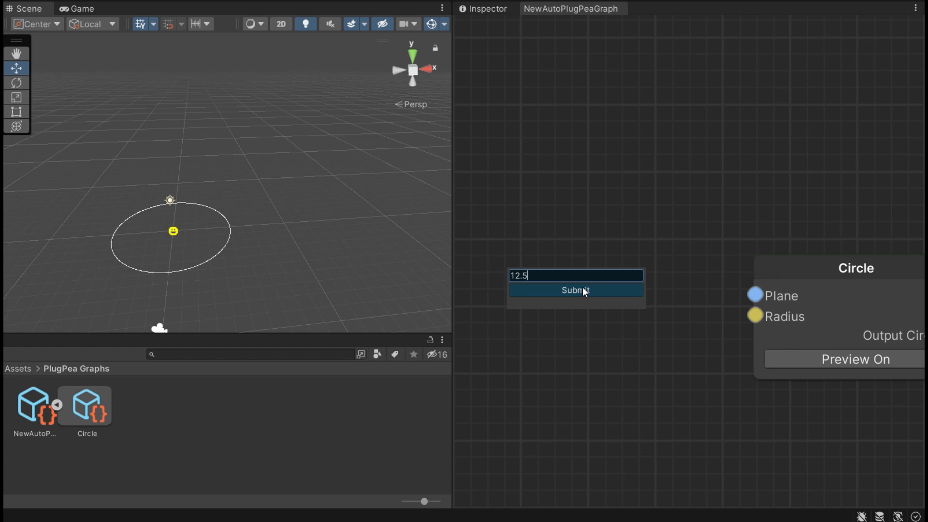
left_click(583, 290)
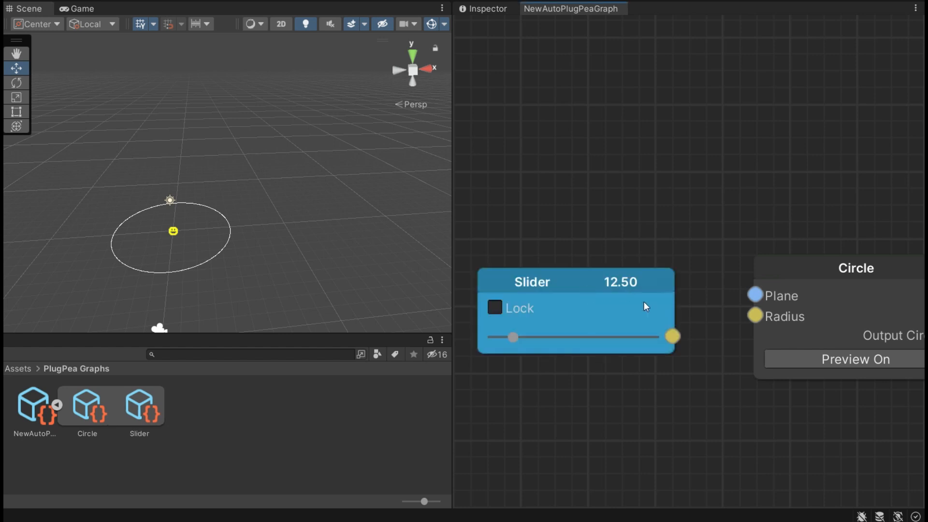
left_click_drag(648, 357, 754, 317)
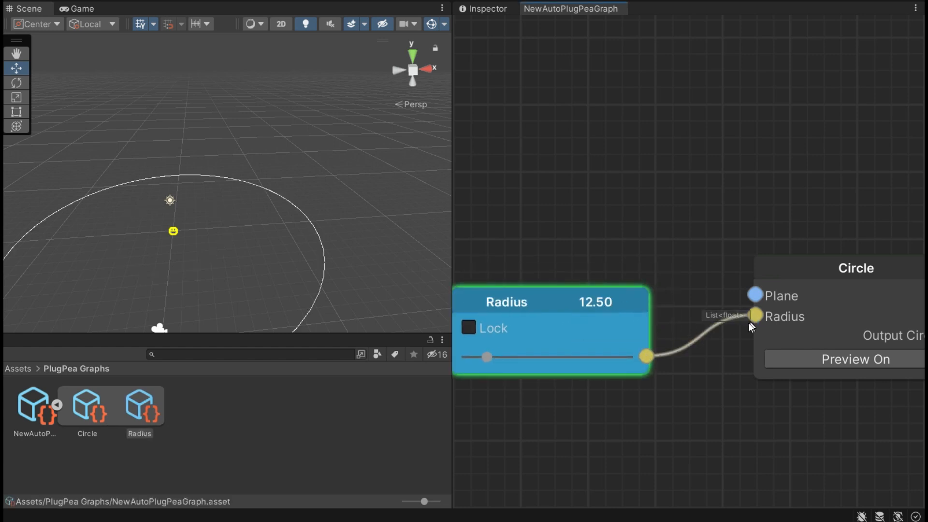
Step: Lower the Radius slider node's value to about 9.90 and rename the node "Radius 1"
left_click_drag(487, 357, 483, 358)
left_click_drag(534, 304, 569, 286)
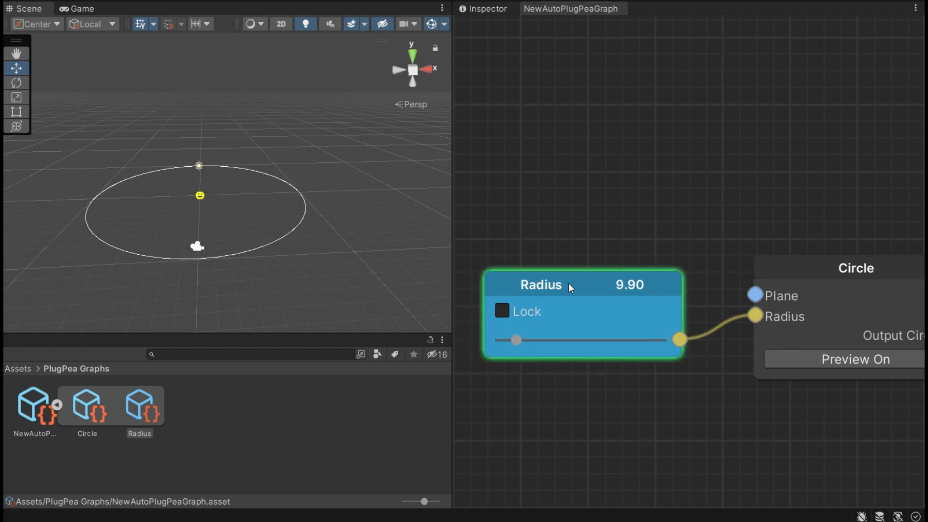
right_click(568, 284)
left_click(605, 334)
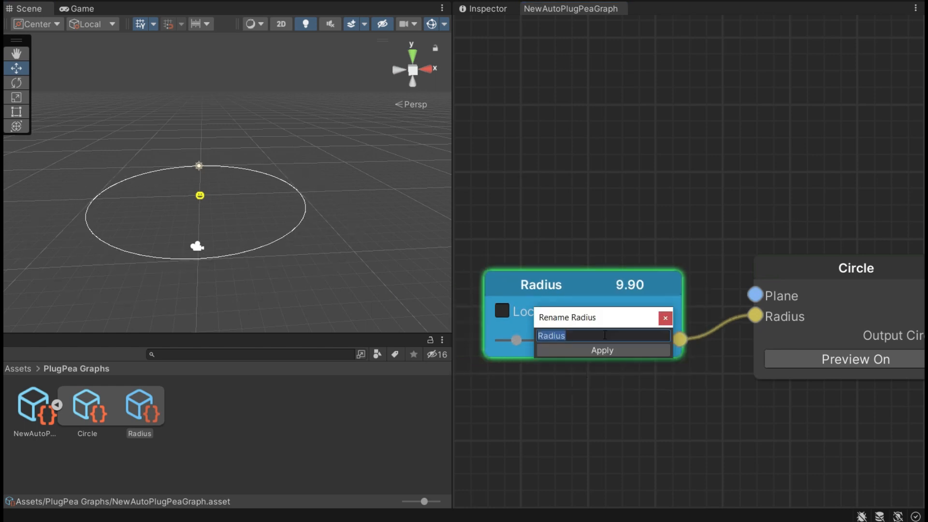
type("Radius 1")
left_click(593, 350)
left_click_drag(610, 280, 617, 262)
Step: Select the Mesh from Circles object and toggle its Plug Pea Enable Editing option off and on again
left_click(484, 9)
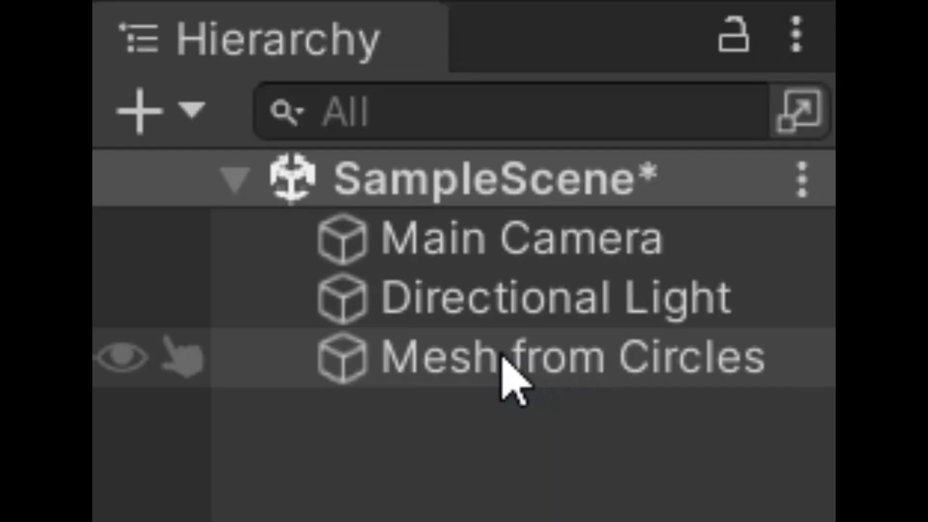
left_click(503, 358)
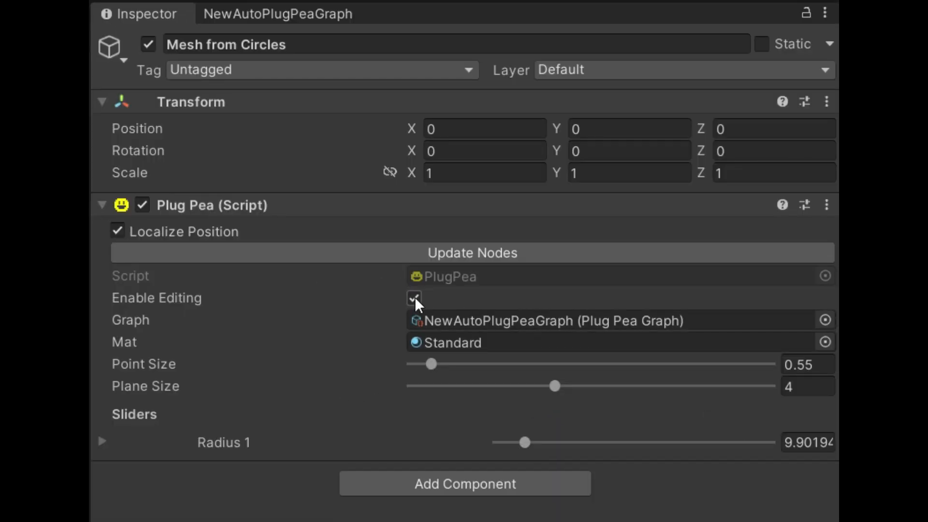
left_click(414, 298)
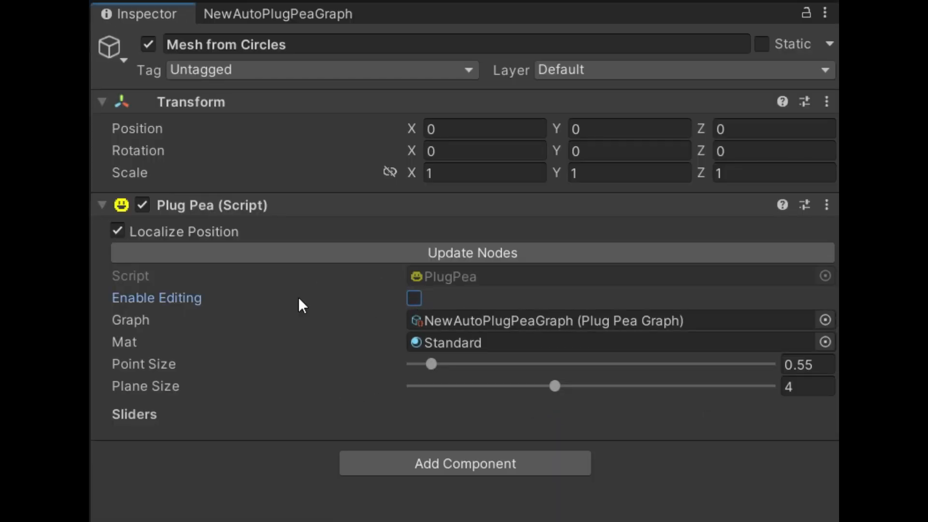
left_click(414, 298)
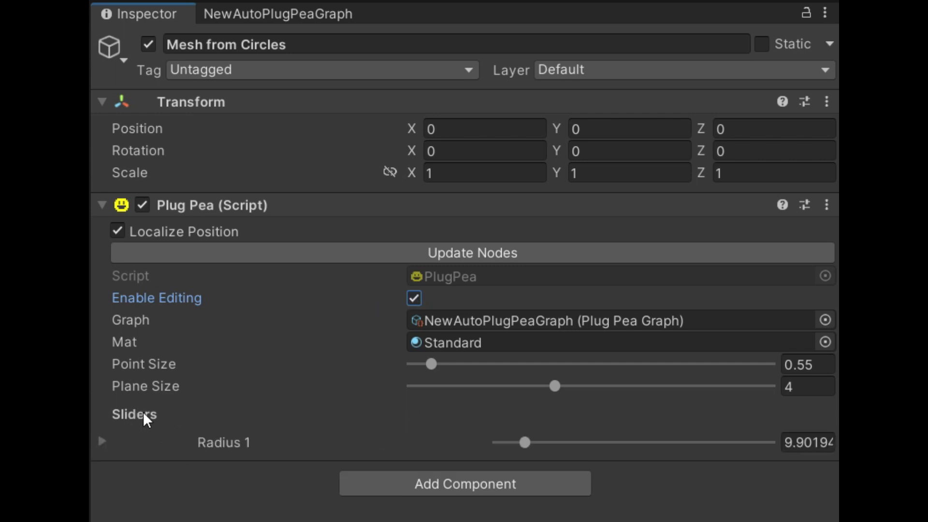
Step: Set the object's Radius 1 slider to 10.3 and limit its range to a minimum of 1 and maximum of 10
left_click_drag(525, 442, 529, 453)
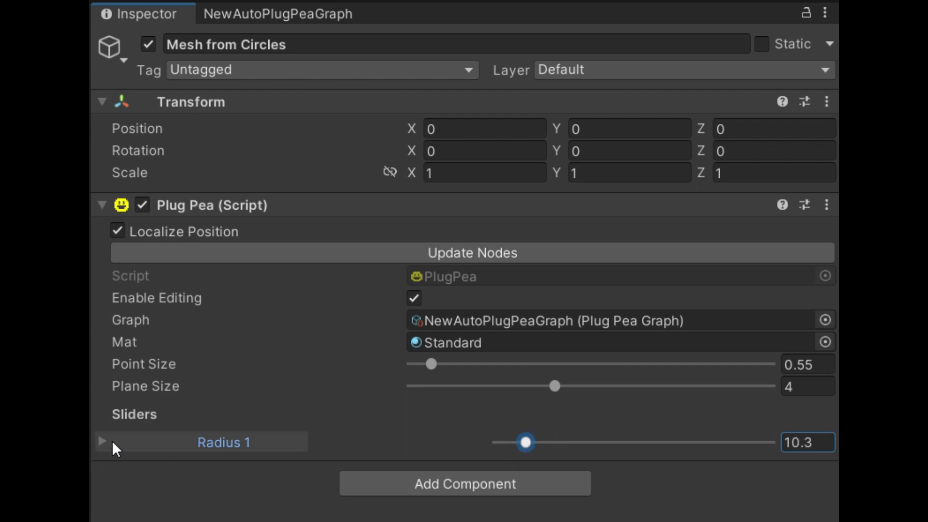
left_click(102, 443)
left_click(451, 473)
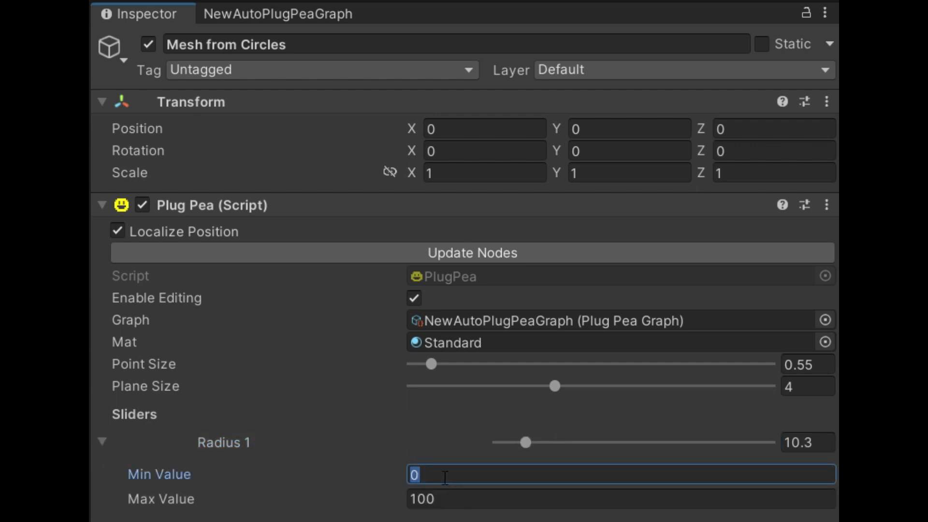
type("1")
left_click(440, 500)
type("10")
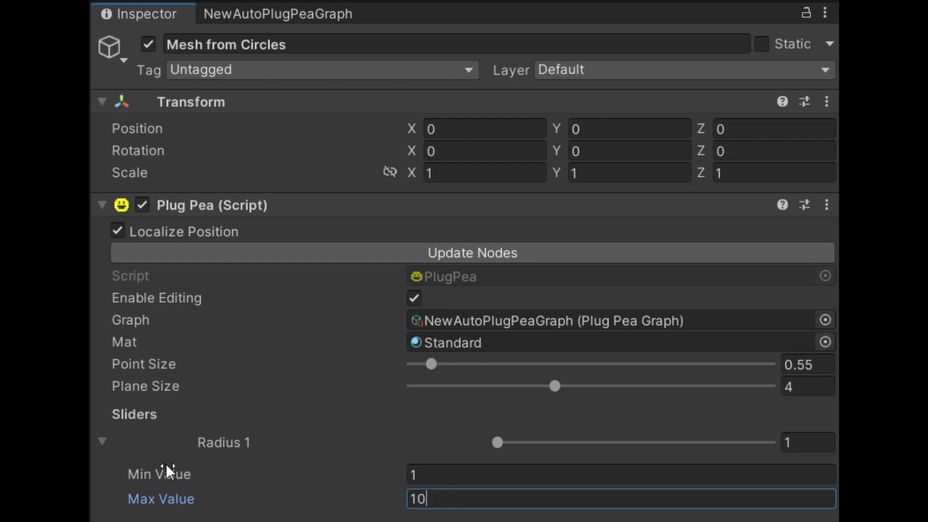
left_click(102, 442)
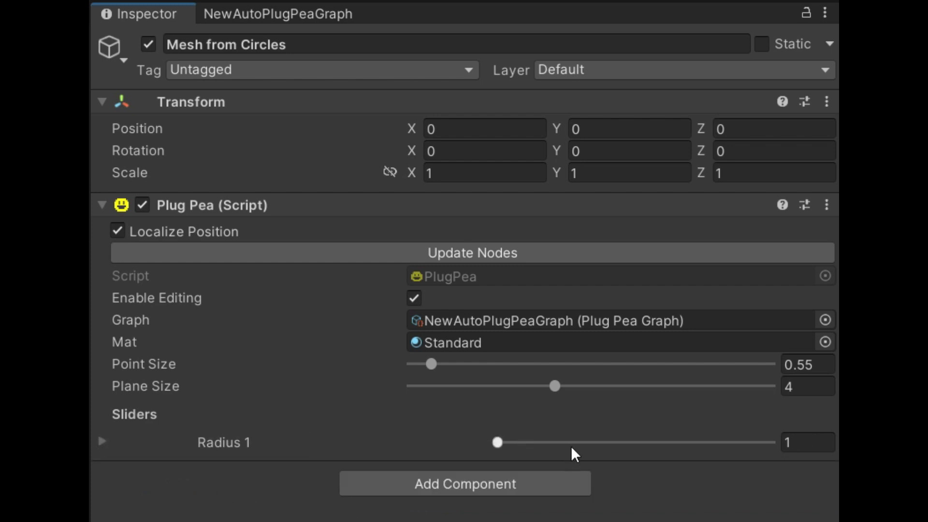
Step: Set Radius 1 to about 5.38 and lock its slider node in the graph
left_click_drag(499, 444, 631, 455)
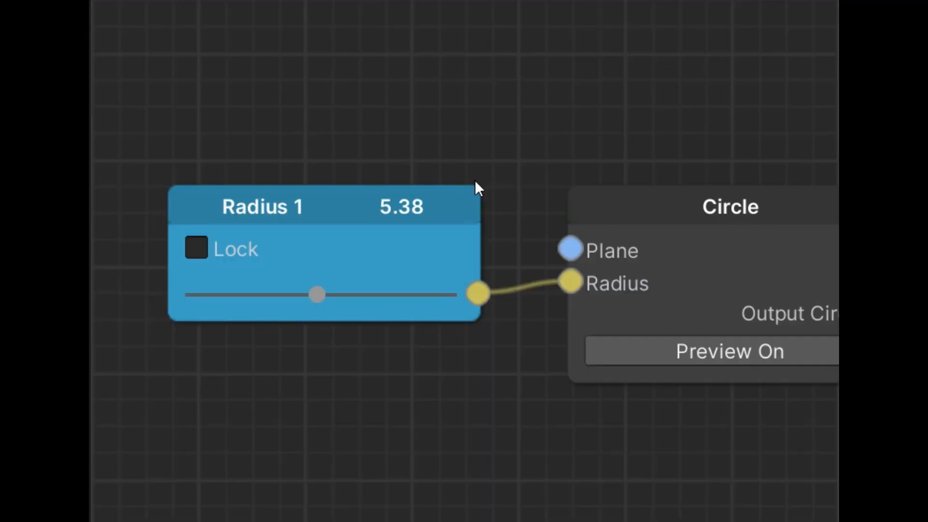
left_click(194, 250)
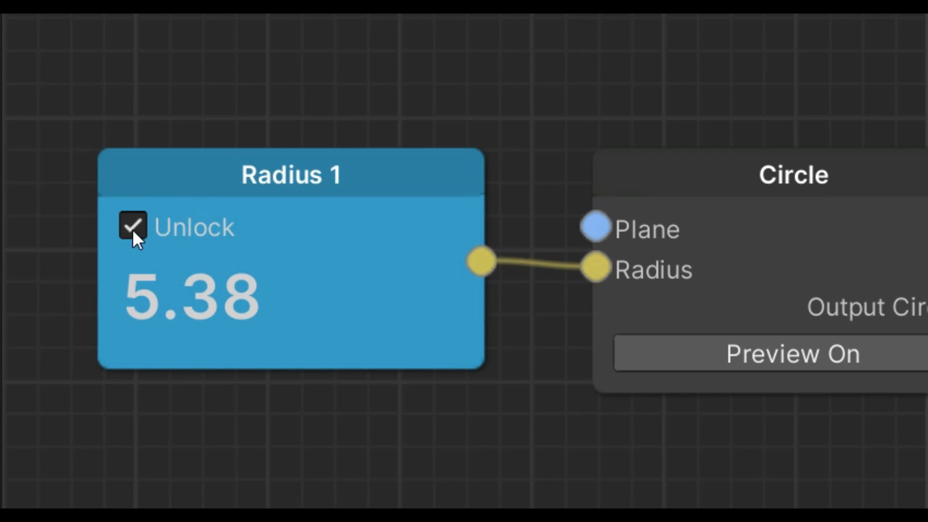
Step: Unlock the Radius 1 slider node and space it and the Circle node apart in the graph
left_click(137, 223)
left_click_drag(303, 181, 270, 183)
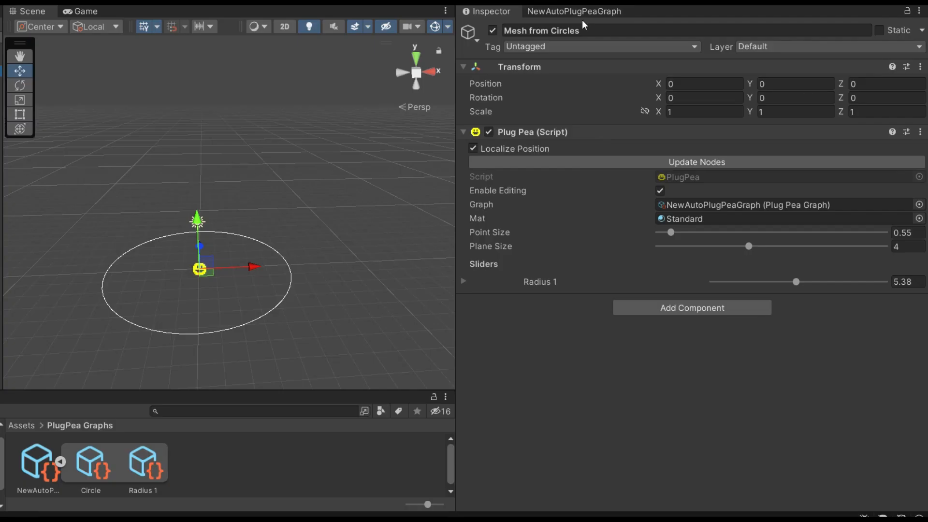
left_click(574, 11)
middle_click_drag(755, 197, 690, 194)
scroll(689, 194, "down", 2)
left_click_drag(600, 266, 611, 317)
left_click_drag(762, 248, 823, 246)
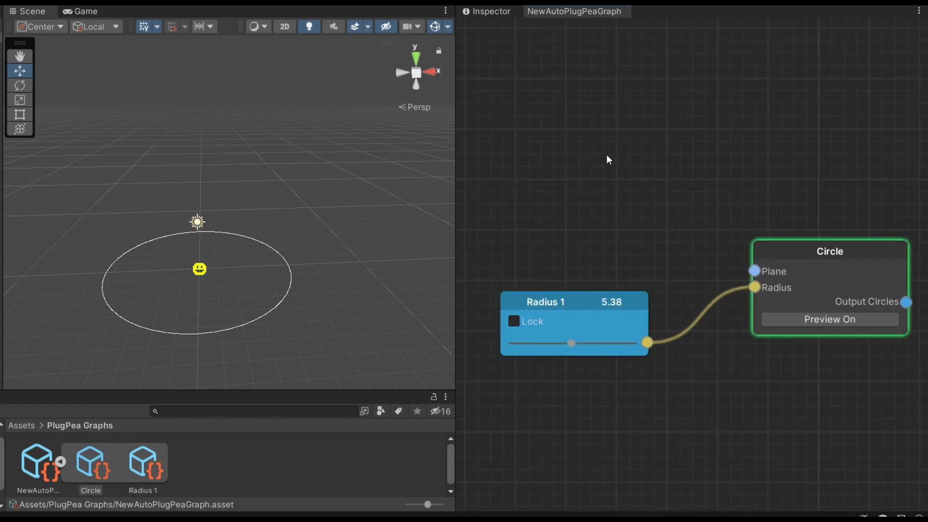
right_click(599, 136)
type("con")
left_click(636, 189)
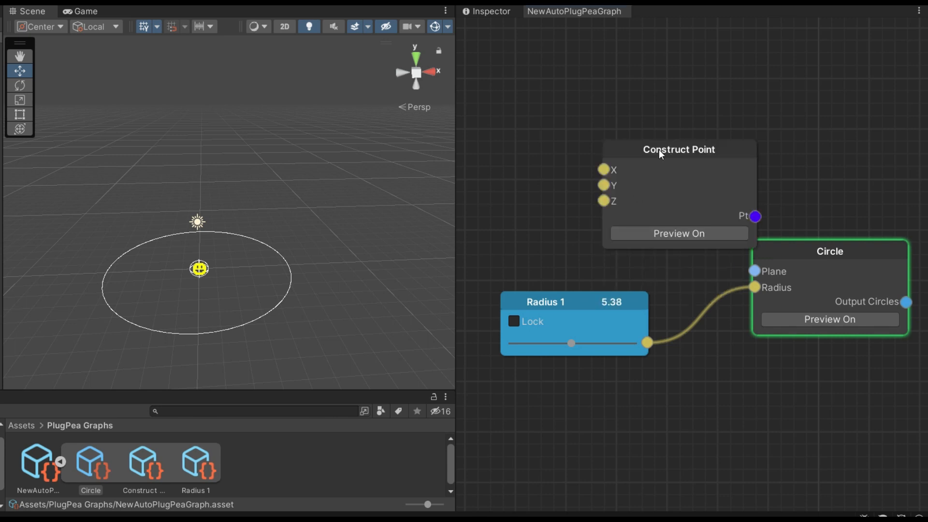
left_click_drag(660, 149, 599, 144)
key("Delete")
Step: Add a Construct Point node from the Vector Point category and place it above the Radius 1 node
right_click(582, 107)
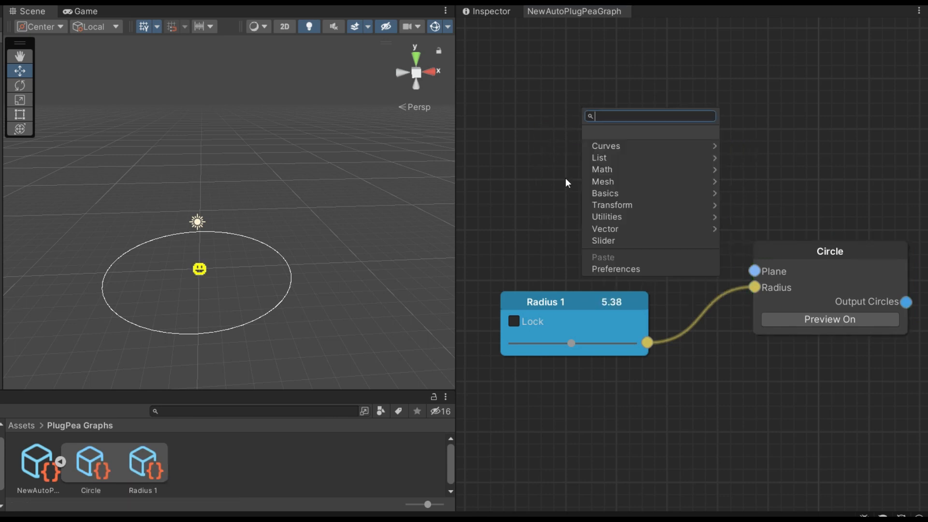
left_click(608, 228)
left_click(604, 145)
left_click(634, 157)
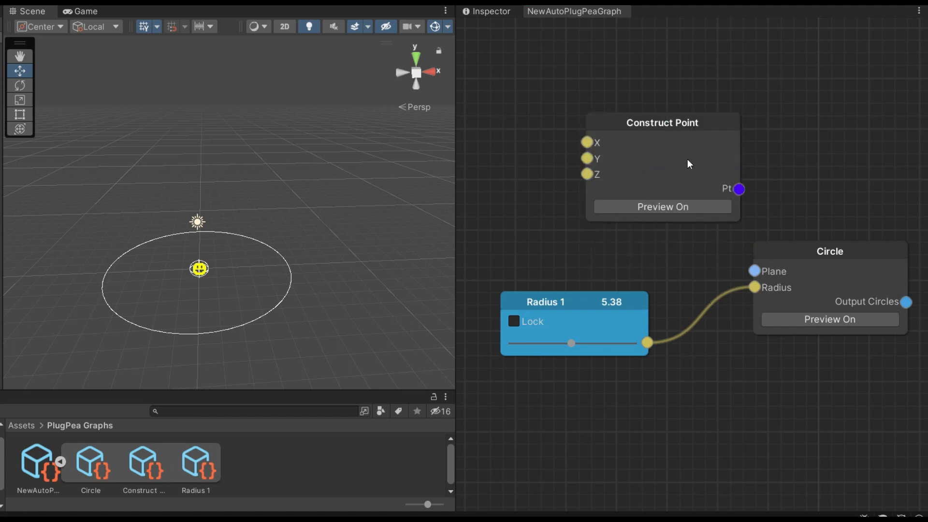
left_click_drag(681, 167, 612, 114)
middle_click_drag(573, 91, 762, 168)
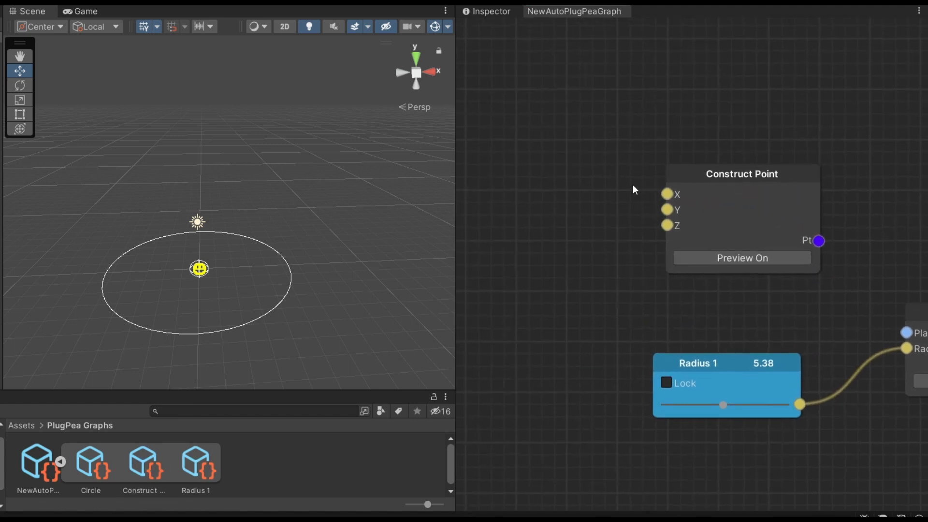
Step: Duplicate the Radius 1 slider node, place the copy beside Construct Point and rename it "Height 1"
left_click_drag(753, 362, 718, 362)
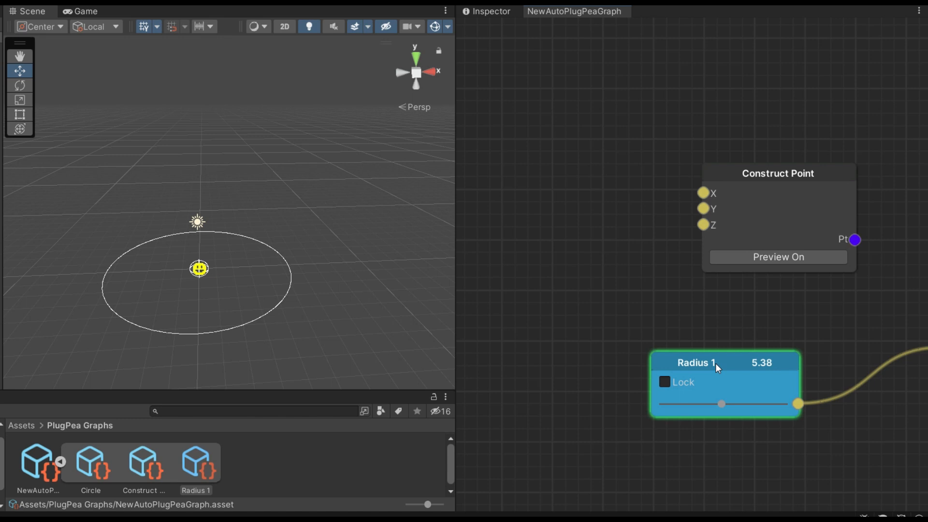
key("ctrl+d")
left_click_drag(739, 373, 575, 190)
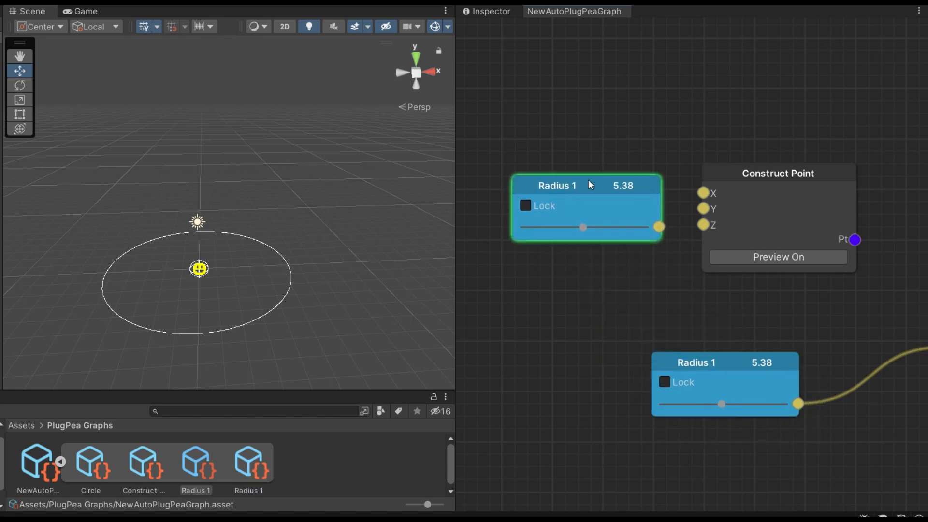
right_click(576, 190)
left_click(623, 230)
type("Height 1")
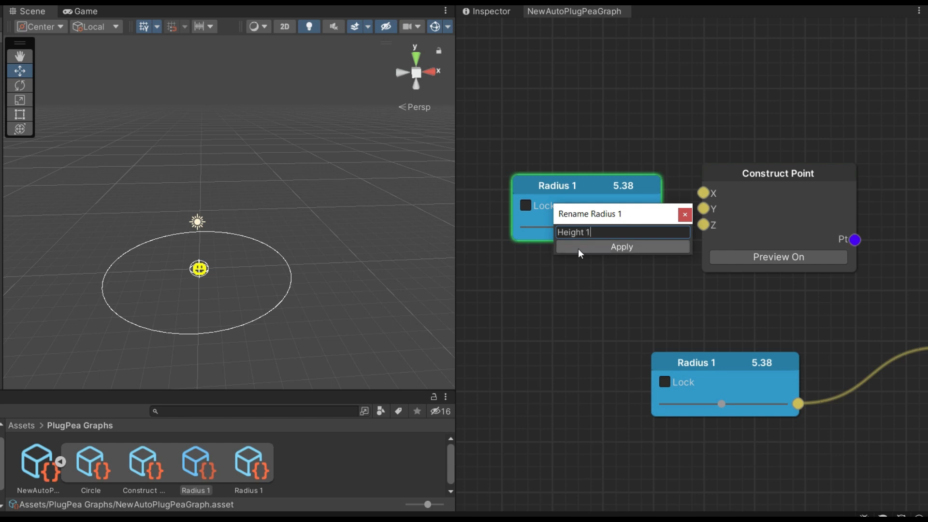
left_click(578, 247)
Step: Connect Height 1 to the Y input of Construct Point and set its value to about 5.22
left_click_drag(613, 183, 587, 158)
left_click_drag(633, 202, 704, 209)
left_click_drag(561, 204, 555, 207)
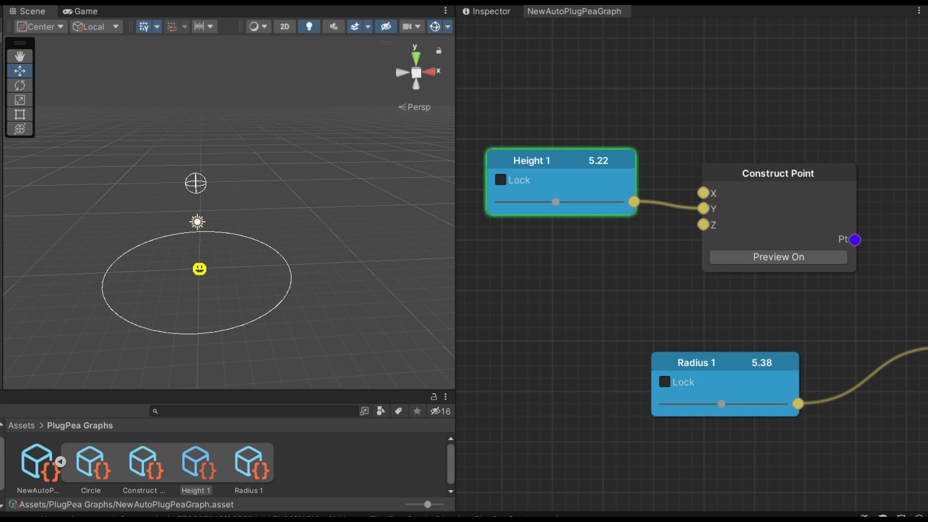
Step: Select the Mesh from Circles object and reduce its Point Size to 0.33
left_click(196, 183)
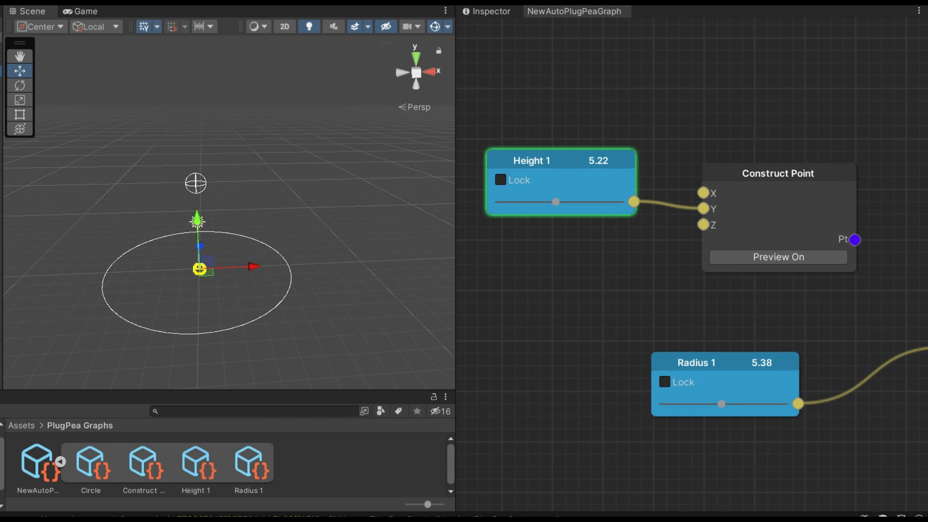
left_click(485, 11)
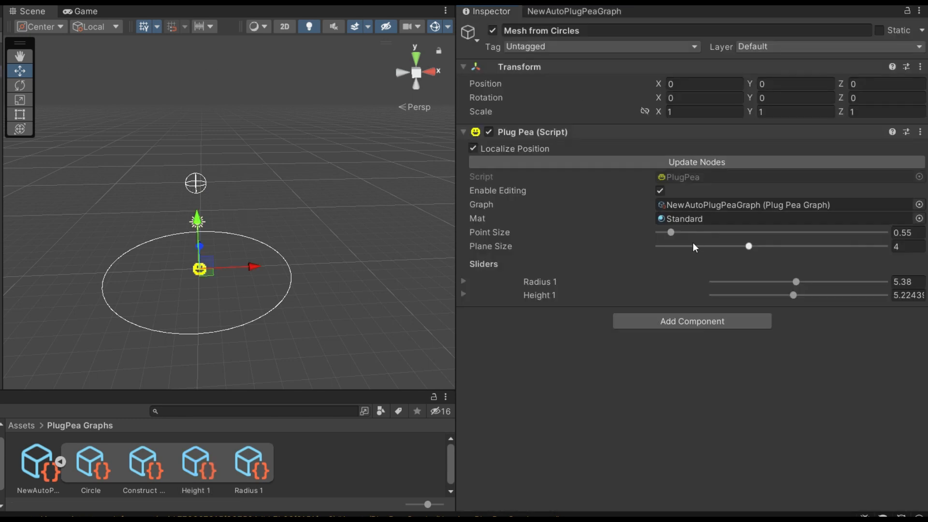
left_click_drag(673, 233, 668, 236)
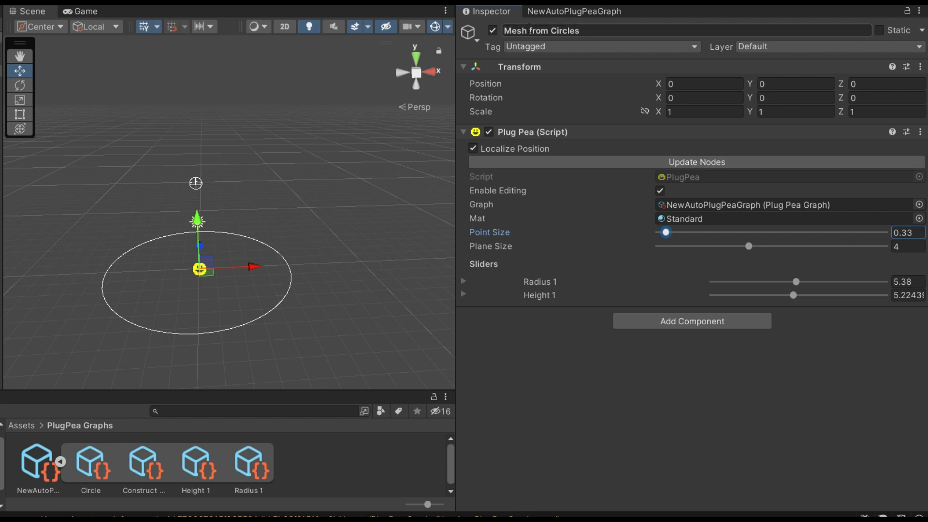
Step: Try the preview toggles on the Construct Point and Circle nodes in the graph, and spread the two nodes apart
left_click(561, 12)
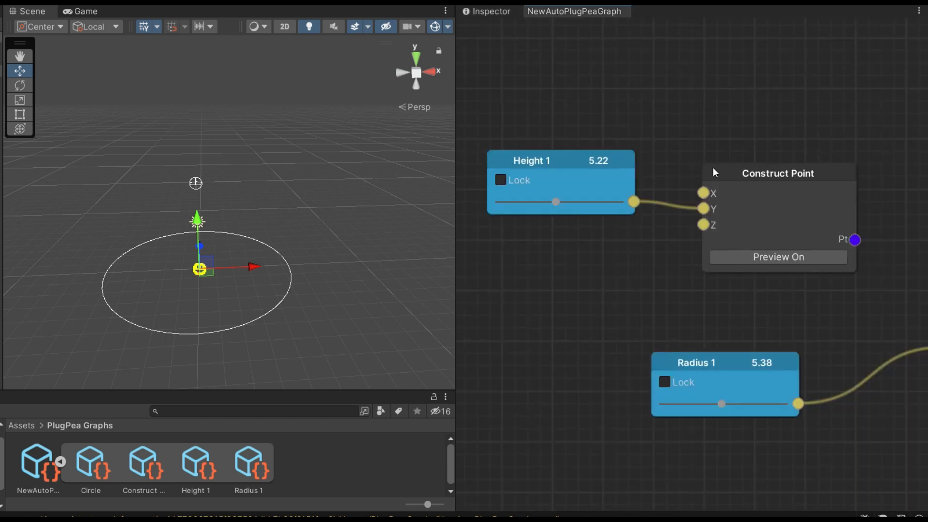
middle_click_drag(836, 147, 742, 138)
left_click(662, 248)
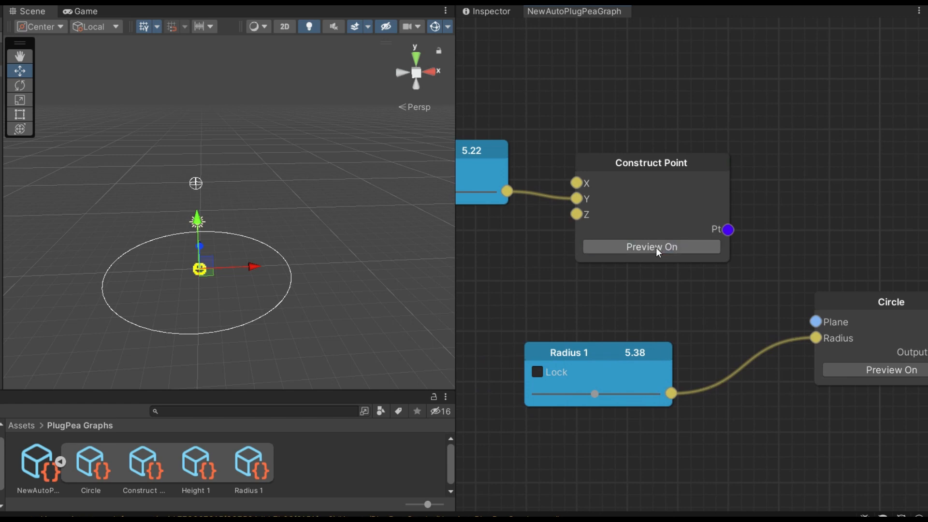
middle_click_drag(828, 233, 712, 171)
left_click(779, 308)
left_click(776, 308)
left_click_drag(758, 246, 807, 294)
middle_click_drag(642, 214, 690, 273)
left_click_drag(570, 164, 557, 150)
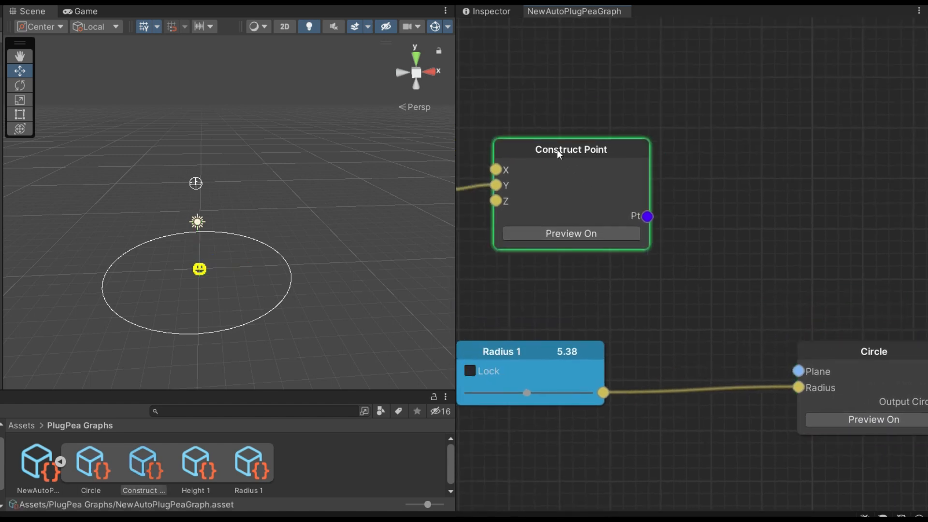
Step: Add an XZ Plane (Ground) node and connect it between Construct Point's Pt output and the Circle node's Plane input
key("space")
left_click(707, 242)
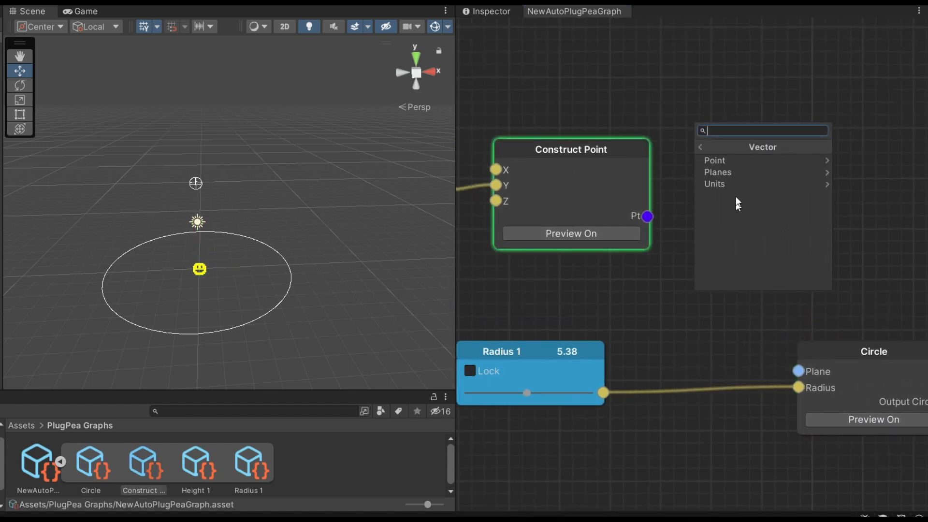
left_click(711, 173)
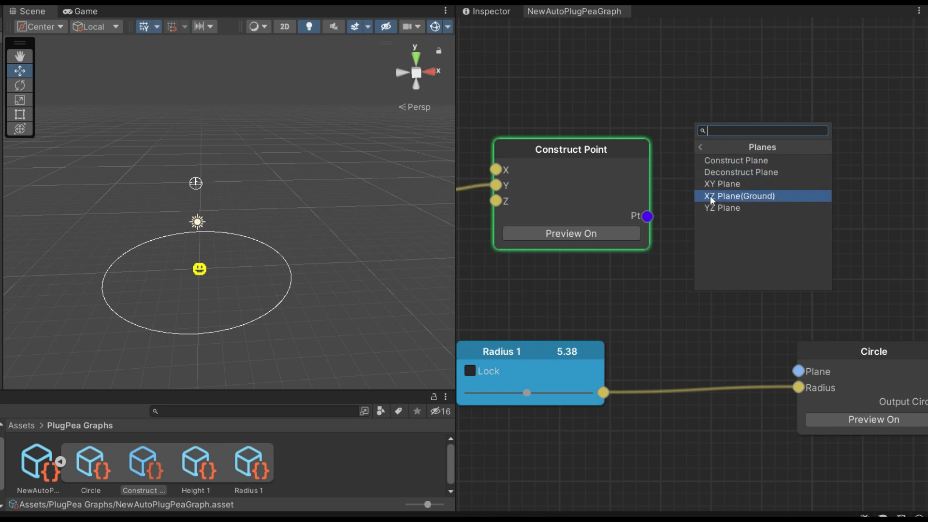
left_click(744, 196)
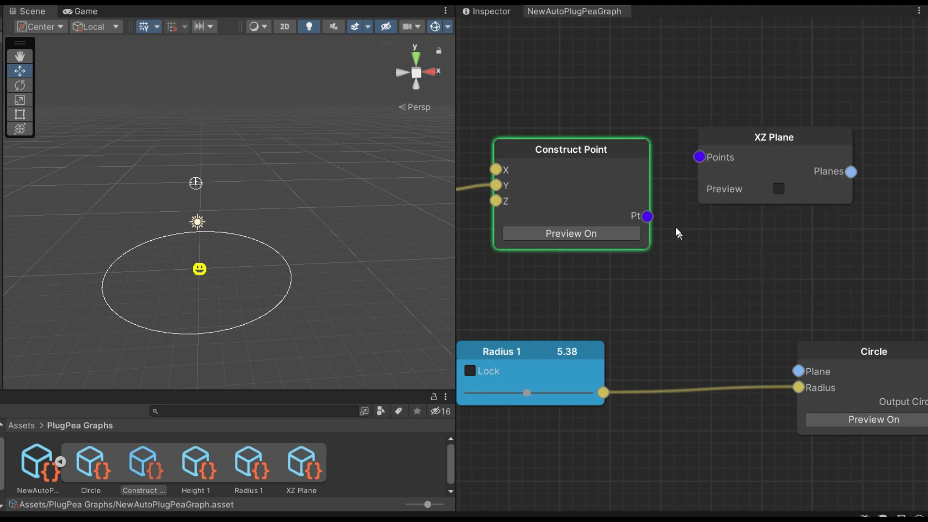
left_click_drag(647, 216, 703, 358)
scroll(710, 271, "down", 3)
left_click_drag(674, 261, 740, 268)
Step: Set the Height 1 slider node to about 5.32 and the Radius 1 slider node to about 5.88
middle_click_drag(569, 233, 750, 271)
middle_click_drag(505, 213, 601, 235)
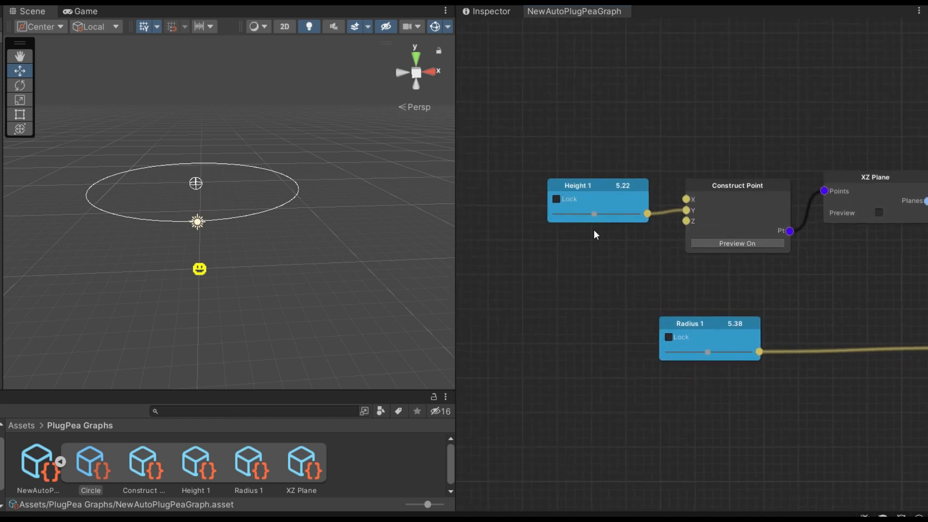
scroll(601, 234, "up", 2)
mouse_move(586, 212)
left_mouse_down()
mouse_move(600, 219)
mouse_move(569, 223)
mouse_move(589, 225)
left_mouse_up()
mouse_move(761, 428)
left_mouse_down()
mouse_move(777, 429)
mouse_move(768, 426)
left_mouse_up()
Step: On the Mesh from Circles object, set Radius 1 to 4.75 and Height 1 to 1
left_click(488, 12)
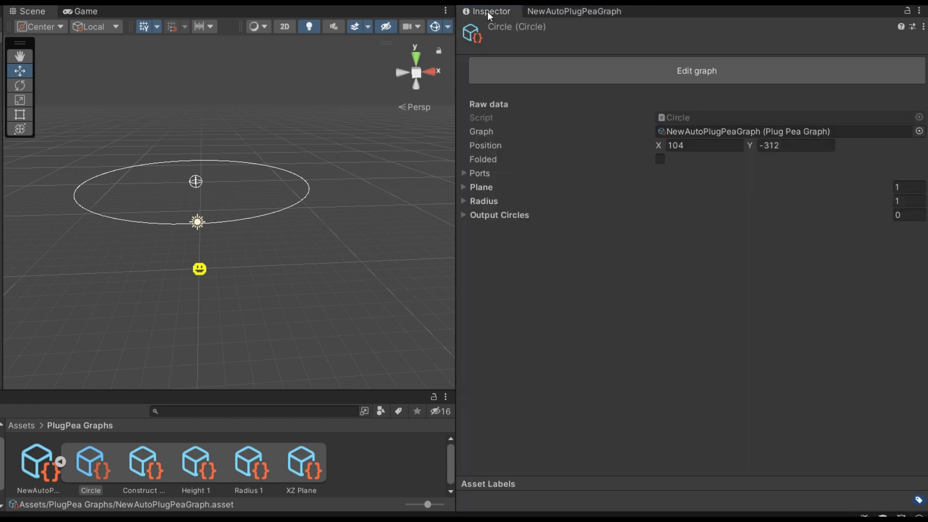
left_click(2, 71)
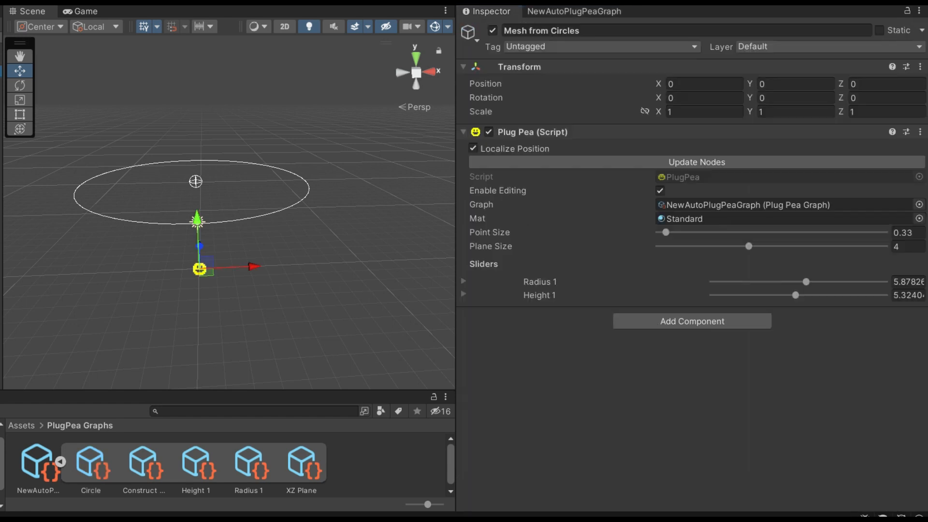
left_click_drag(816, 284, 604, 292)
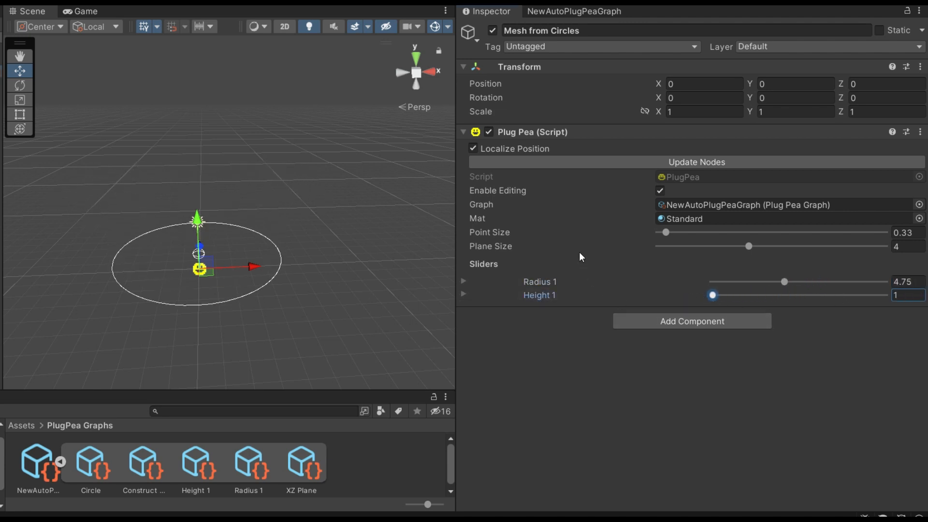
Step: Duplicate the complete circle node chain in the graph and place the copy below the original
left_click(565, 11)
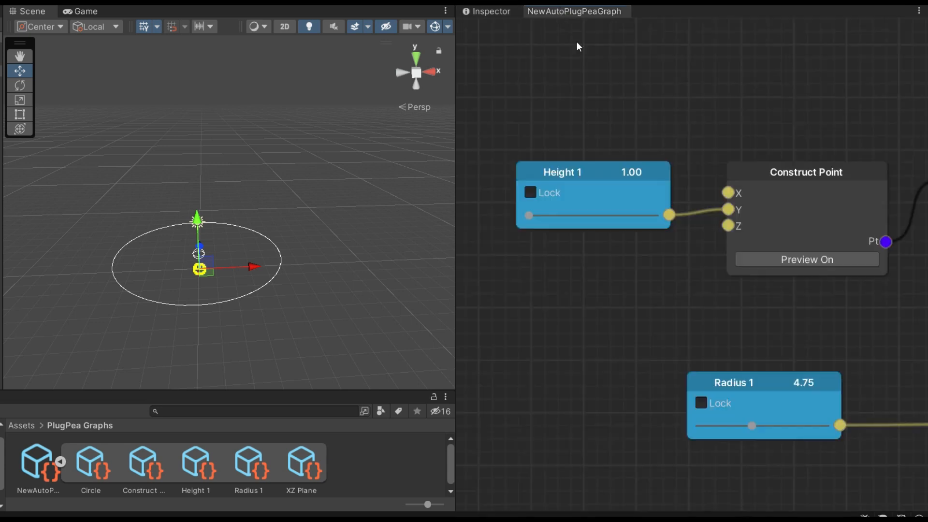
scroll(643, 180, "down", 5)
left_click_drag(851, 150, 524, 309)
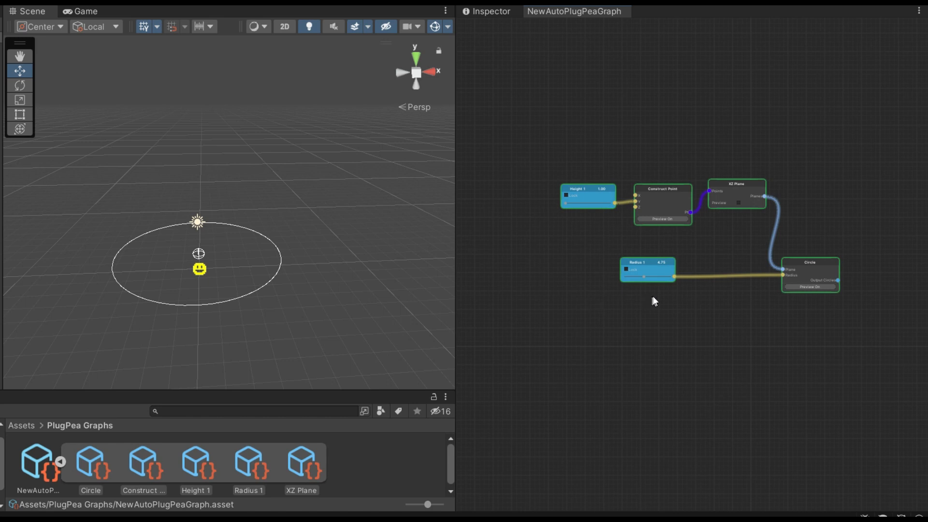
key("ctrl+d")
left_click_drag(686, 235, 766, 313)
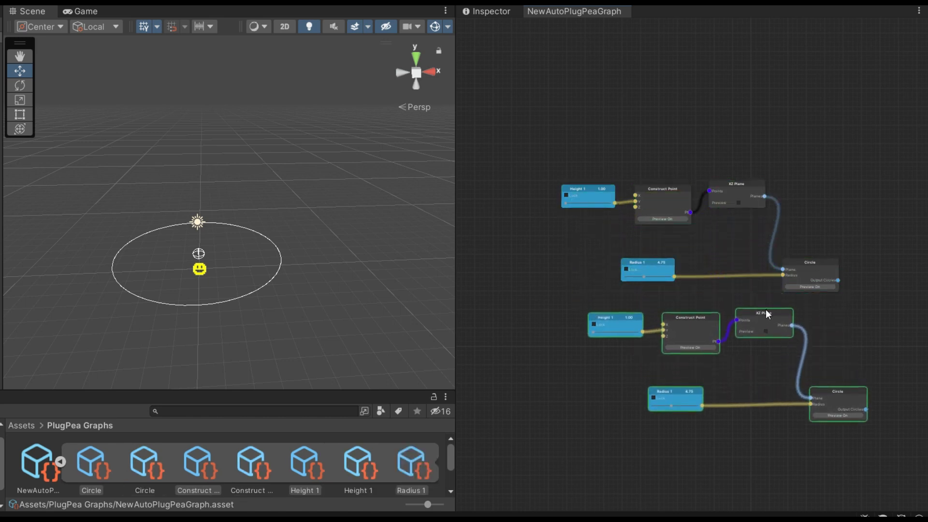
left_click(860, 316)
Step: Rename the duplicated radius slider node to "Radius 2"
scroll(610, 359, "up", 6)
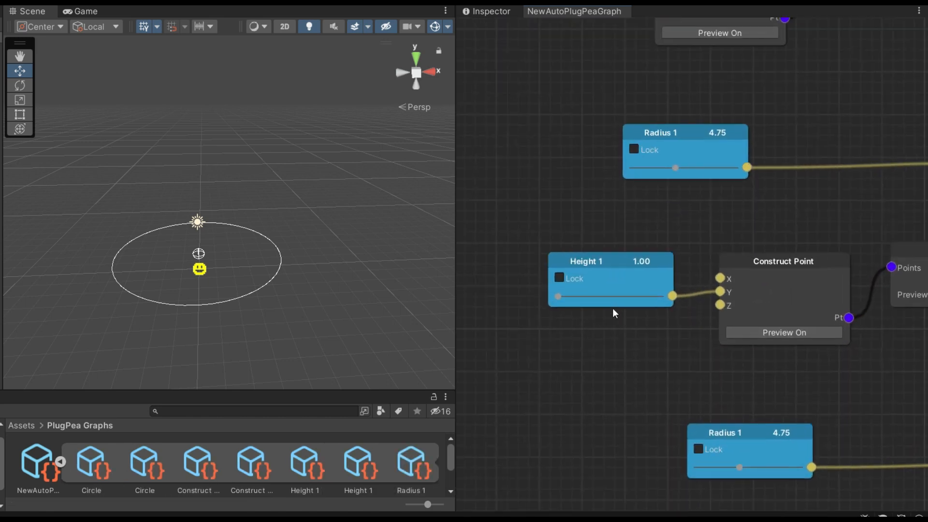
scroll(611, 304, "up", 2)
right_click(755, 463)
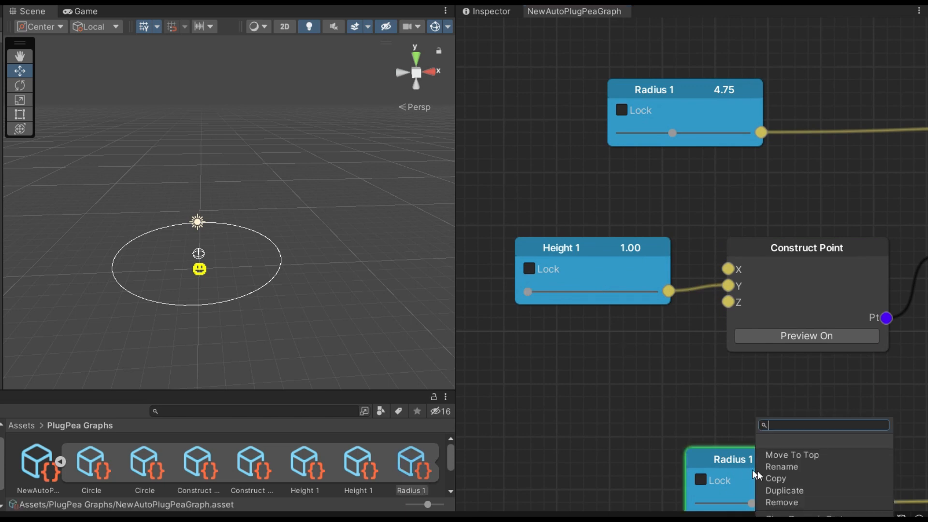
left_click(760, 468)
left_click(745, 469)
type("2")
key("Return")
Step: Rename the duplicated height slider node to "Height 2"
right_click(595, 255)
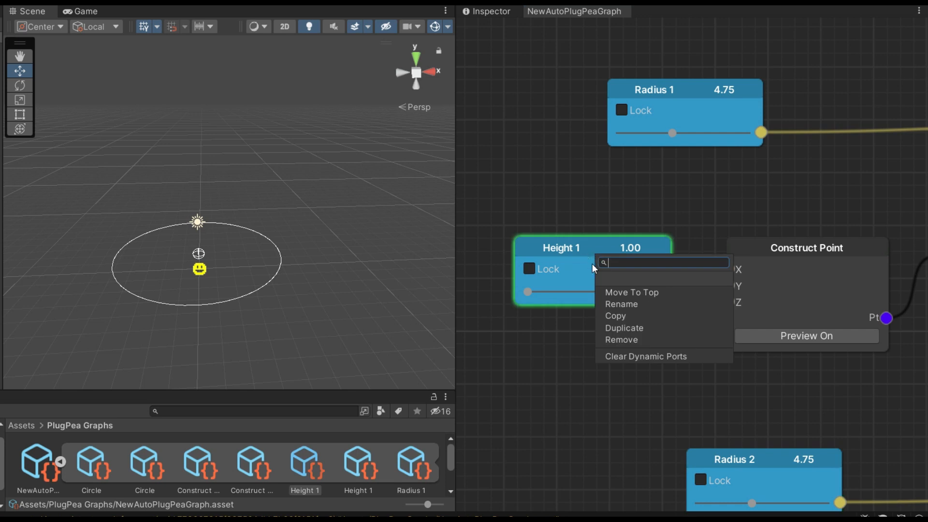
left_click(629, 305)
left_click_drag(593, 307, 599, 311)
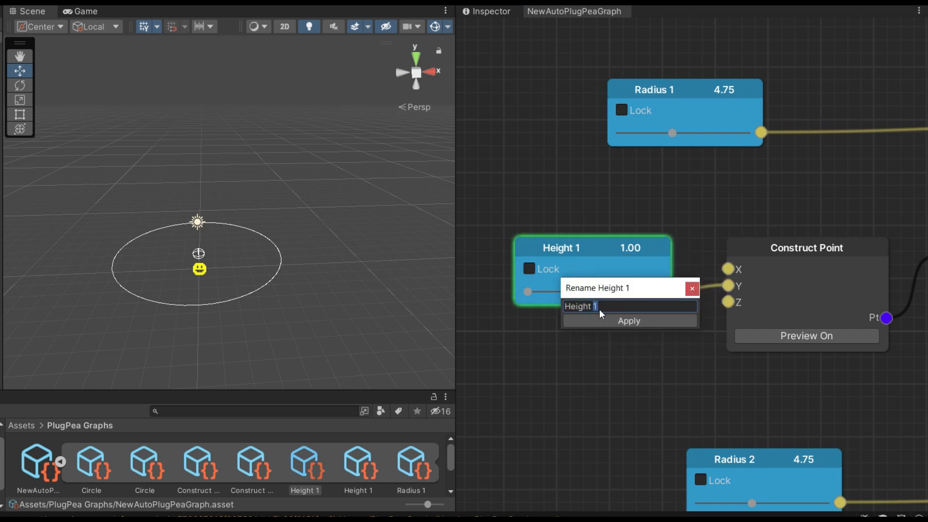
type("2")
left_click(620, 321)
Step: Set the Height 2 slider node to about 6.75 and the Radius 2 slider node to about 3.26
left_click_drag(529, 292, 612, 300)
middle_click_drag(722, 364, 598, 219)
left_click_drag(629, 357, 608, 356)
Step: Select the Mesh from Circles object and lower its Radius 2 slider to 2.75
left_click(488, 11)
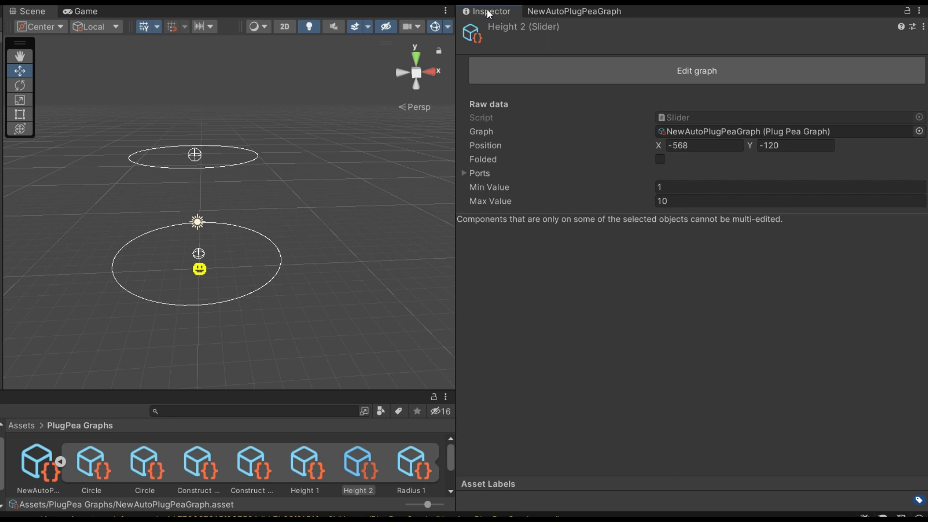
left_click(1, 71)
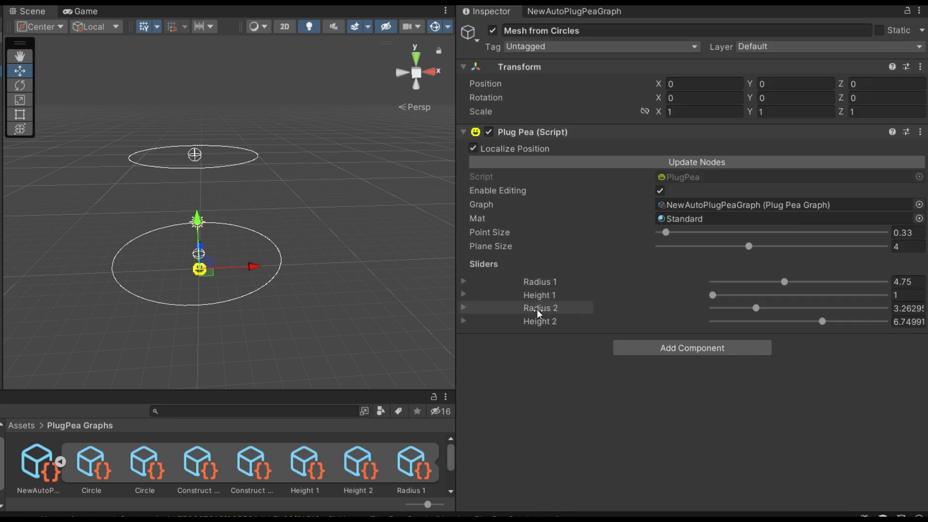
left_click_drag(753, 307, 747, 310)
Step: Duplicate the second circle node chain in the graph and place the copy below it as a third chain
left_click(569, 13)
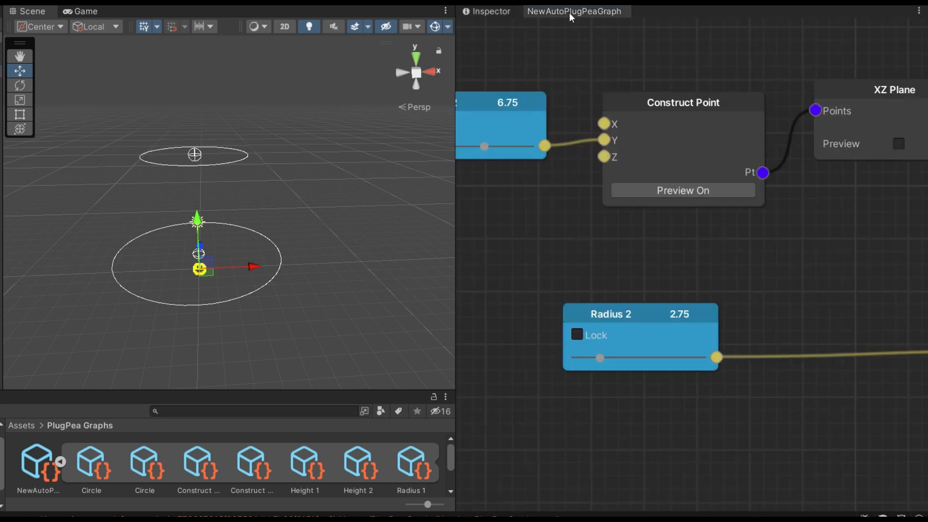
middle_click_drag(775, 293, 683, 289)
scroll(692, 281, "down", 8)
left_click_drag(830, 371, 557, 217)
scroll(697, 269, "down", 2)
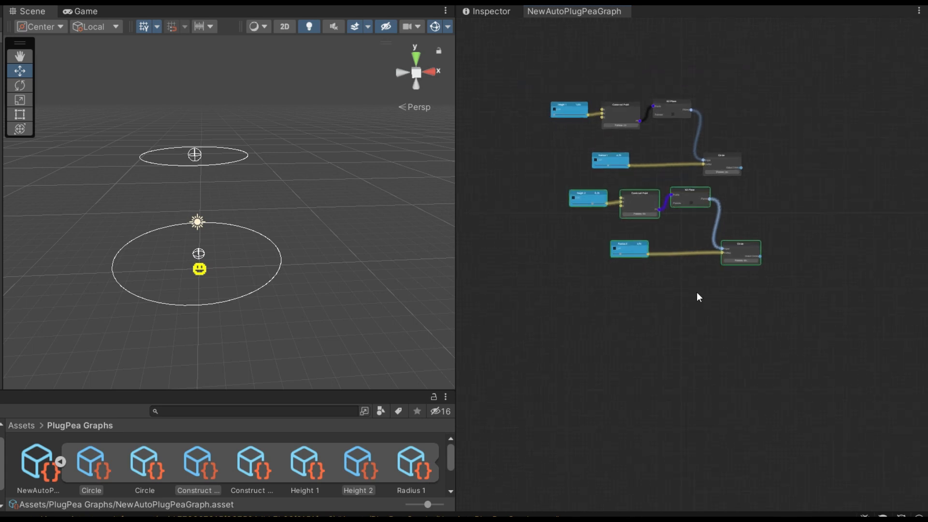
key("ctrl+d")
left_click_drag(698, 199, 706, 300)
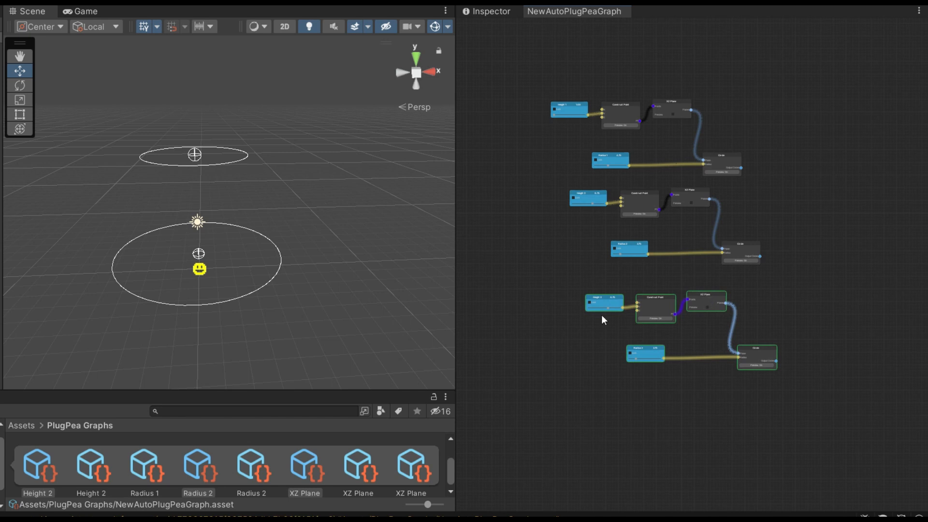
Step: Rename the height slider node in the third circle chain to "Height 3"
scroll(601, 315, "up", 5)
right_click(610, 263)
left_click(645, 309)
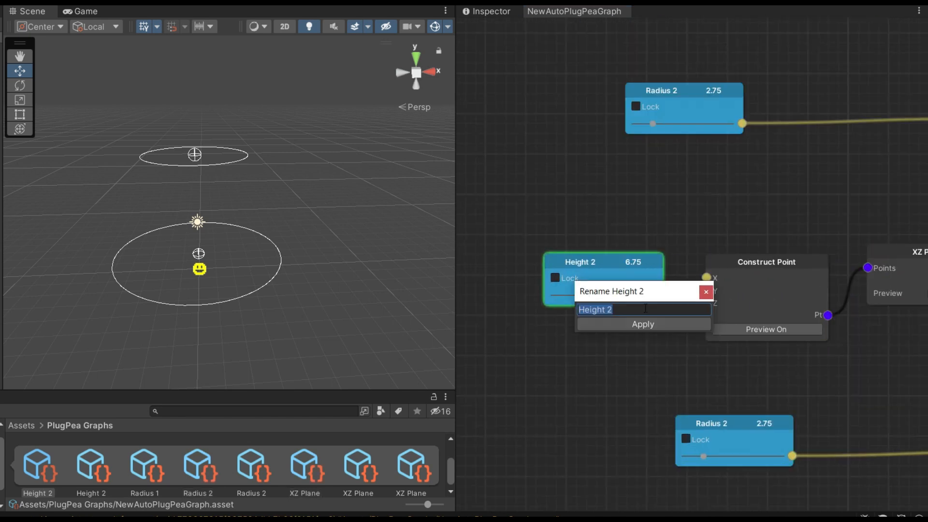
double_click(611, 312)
type("3")
left_click(636, 324)
Step: Rename the radius slider node in the third circle chain to "Radius 3"
right_click(725, 421)
left_click(751, 466)
double_click(729, 469)
type("3")
left_click(749, 480)
Step: Duplicate the whole third circle node chain and place the copy below it as a fourth chain
scroll(657, 324, "down", 6)
left_click_drag(800, 380, 582, 256)
key("ctrl+d")
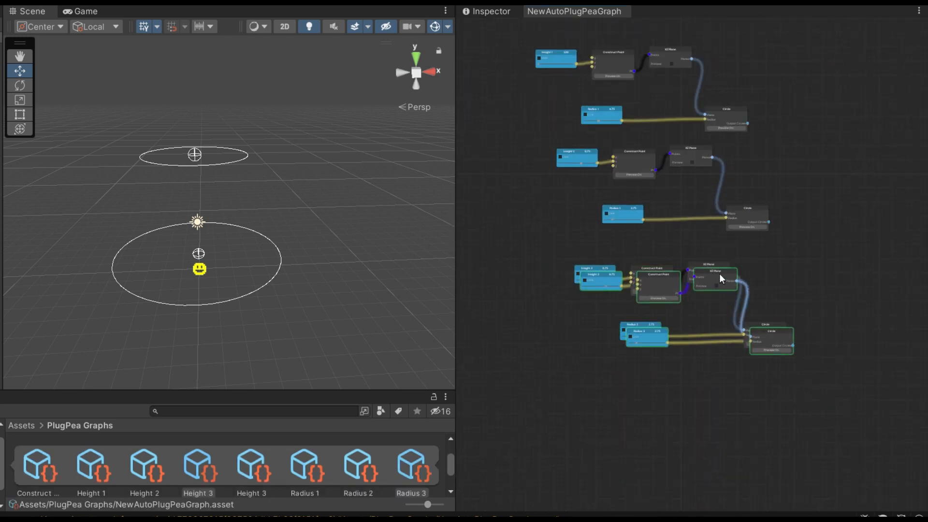
left_click_drag(719, 279, 732, 374)
Step: Rename the height slider node in the fourth circle chain to "Height 4"
scroll(601, 379, "up", 8)
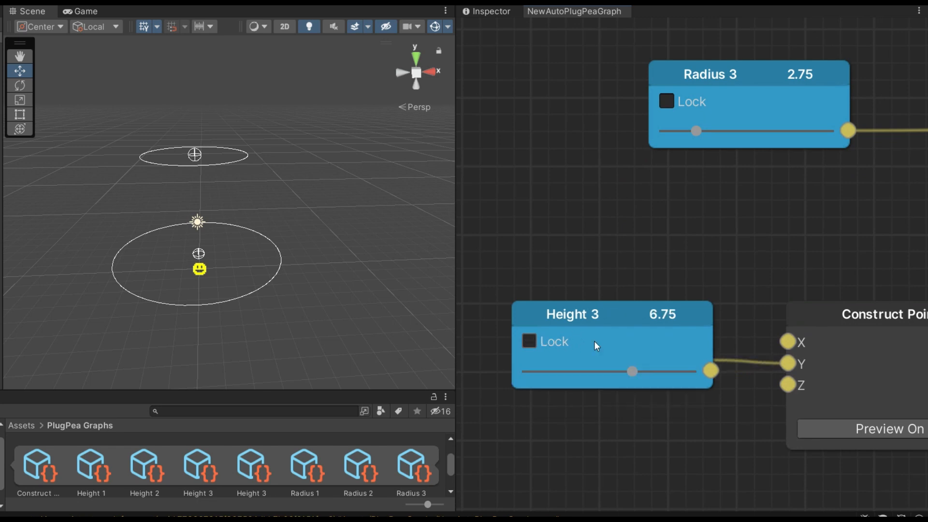
right_click(606, 312)
left_click(628, 361)
type("4")
left_click(632, 377)
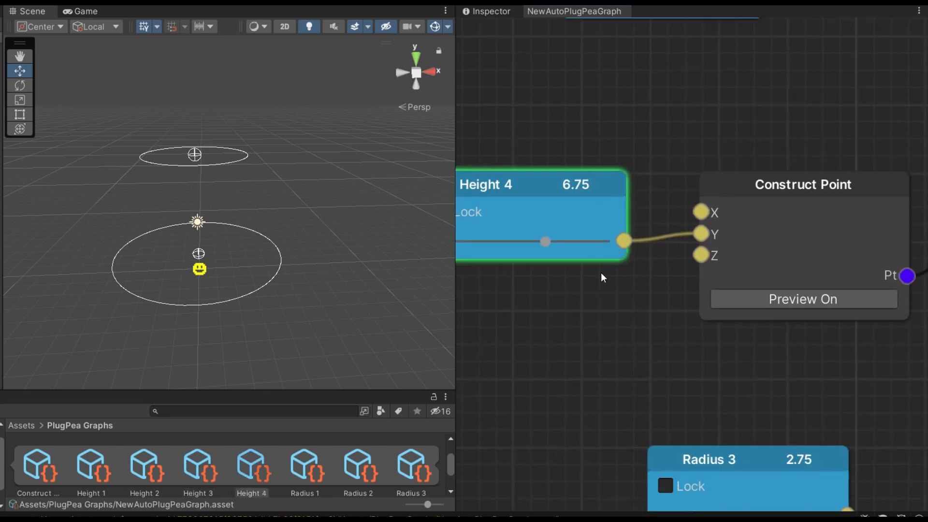
Step: Rename the radius slider node in the fourth circle chain to "Radius 4"
middle_click_drag(602, 273, 474, 127)
right_click(615, 315)
left_click(648, 363)
key("BackSpace")
type("4")
key("Return")
Step: Set the Mesh from Circles sliders to about Height 2 2.15, Radius 3 4.17, Height 3 6.13, Height 4 7.33 and Radius 4 5.78
scroll(684, 303, "down", 8)
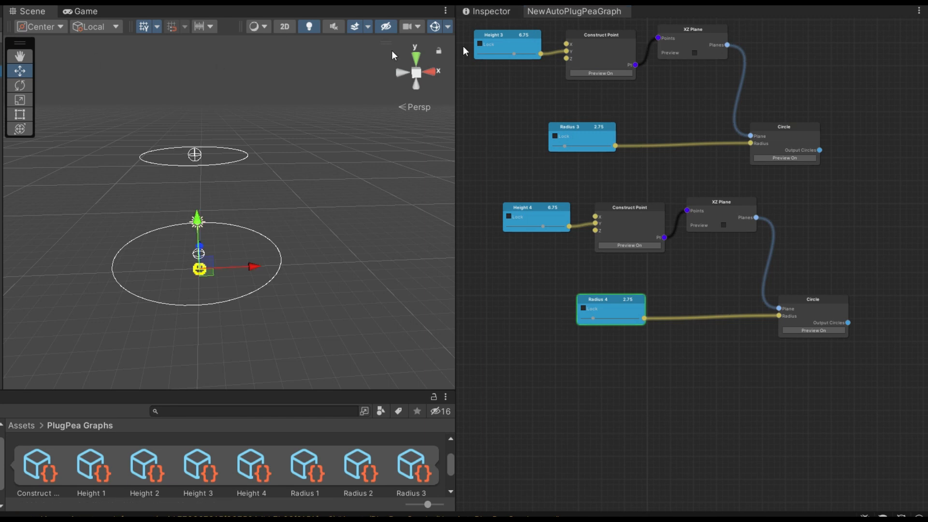
left_click(491, 13)
mouse_move(747, 335)
left_mouse_down()
mouse_move(800, 348)
mouse_move(785, 323)
mouse_move(734, 323)
left_mouse_up()
left_click_drag(802, 347, 833, 360)
left_click_drag(746, 377, 805, 375)
Step: Add a Mesh From Polyline node to the graph and place it beside the first Circle node
left_click(557, 17)
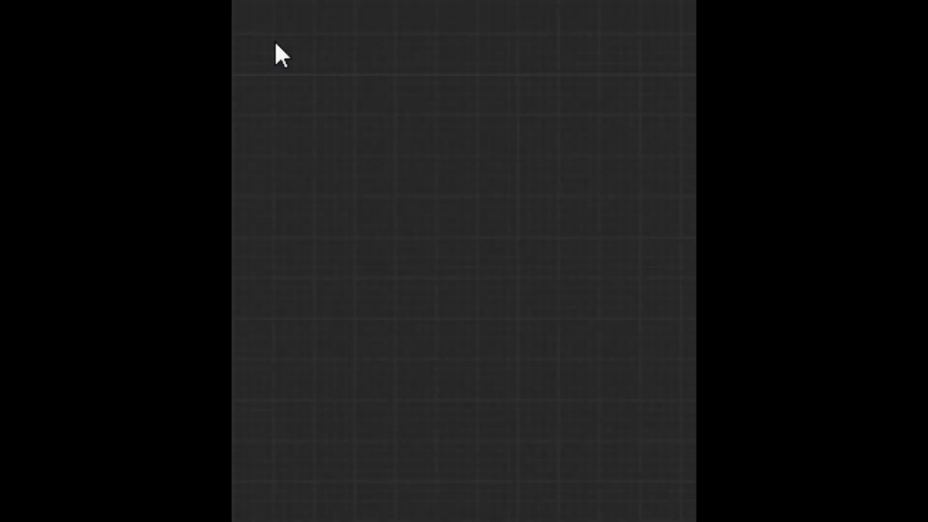
right_click(267, 41)
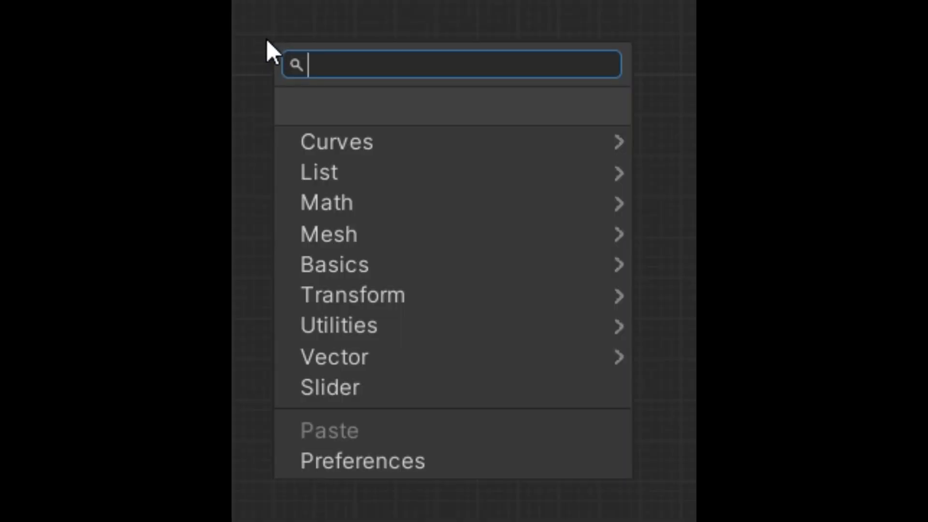
left_click(327, 237)
left_click(428, 173)
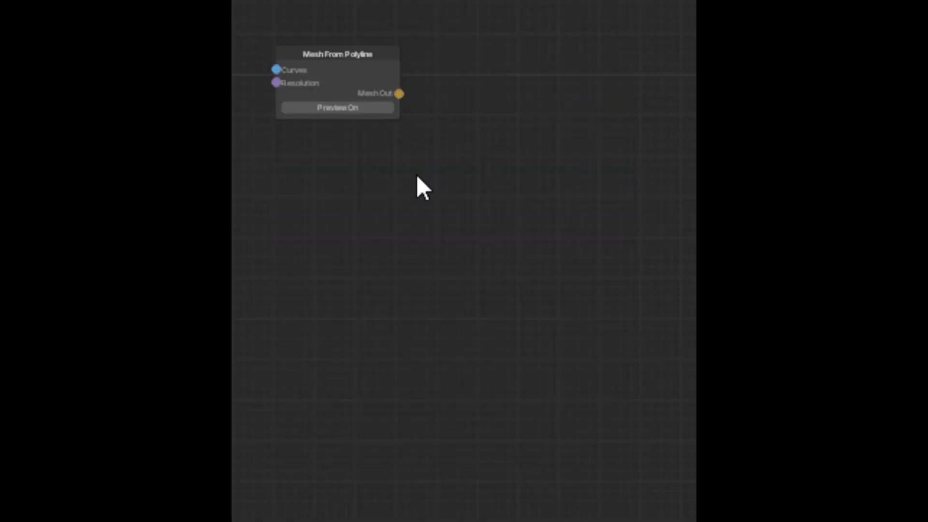
scroll(474, 336, "up", 3)
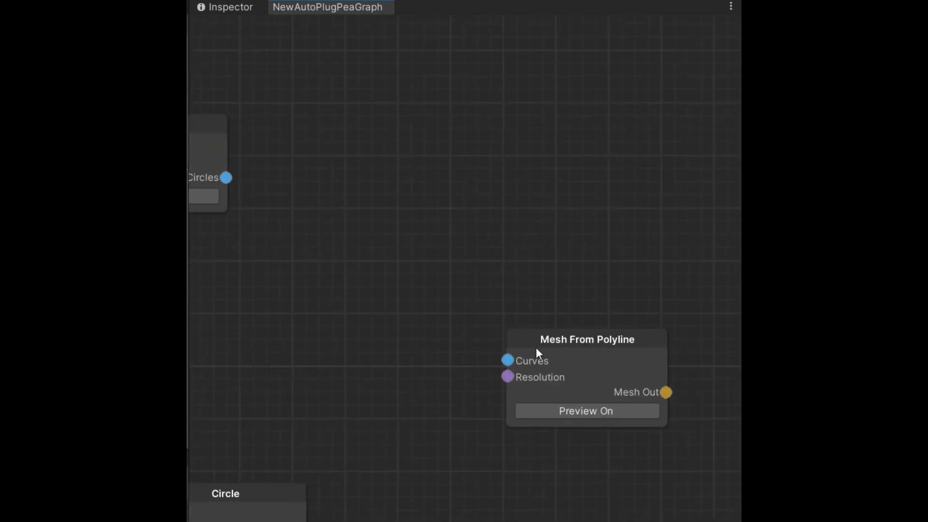
left_click_drag(536, 347, 448, 225)
Step: Connect the Output Circles of the first and second Circle nodes to the Curves input of Mesh From Polyline
middle_click_drag(404, 213, 484, 238)
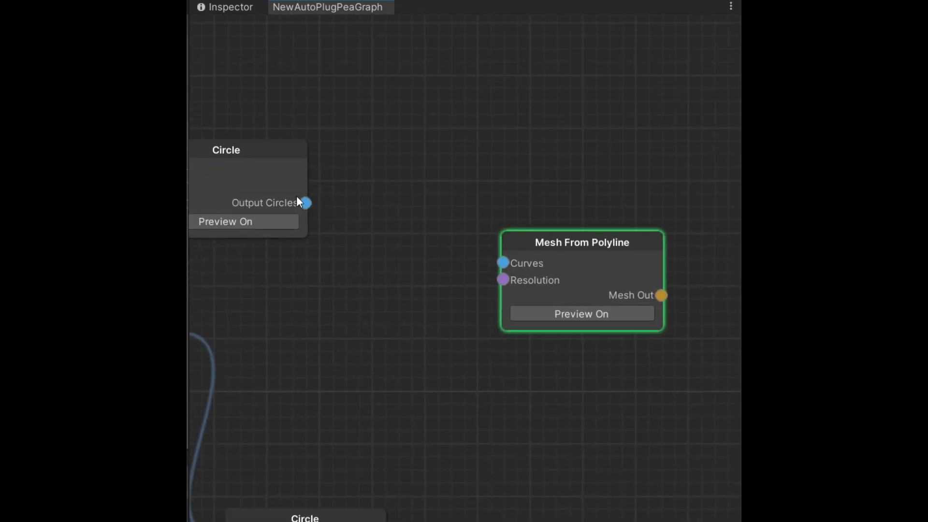
left_click_drag(307, 202, 602, 352)
middle_click_drag(497, 304, 454, 179)
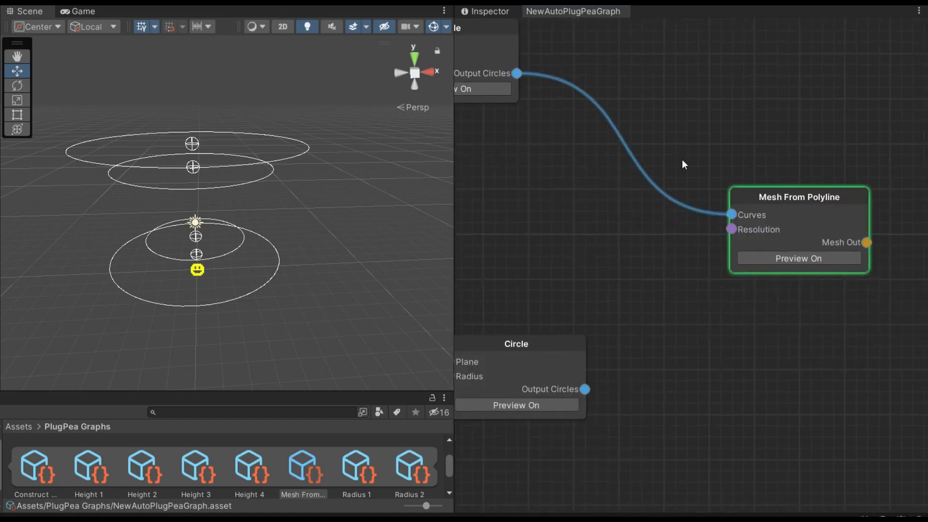
left_click_drag(585, 389, 746, 221)
middle_click_drag(733, 340, 669, 267)
Step: Move the Mesh From Polyline node lower and connect the third and fourth Circle nodes' outputs to its Curves input
scroll(628, 226, "down", 3)
left_click_drag(681, 180, 736, 364)
middle_click_drag(694, 424, 669, 290)
left_click_drag(571, 380, 677, 222)
middle_click_drag(717, 271, 709, 137)
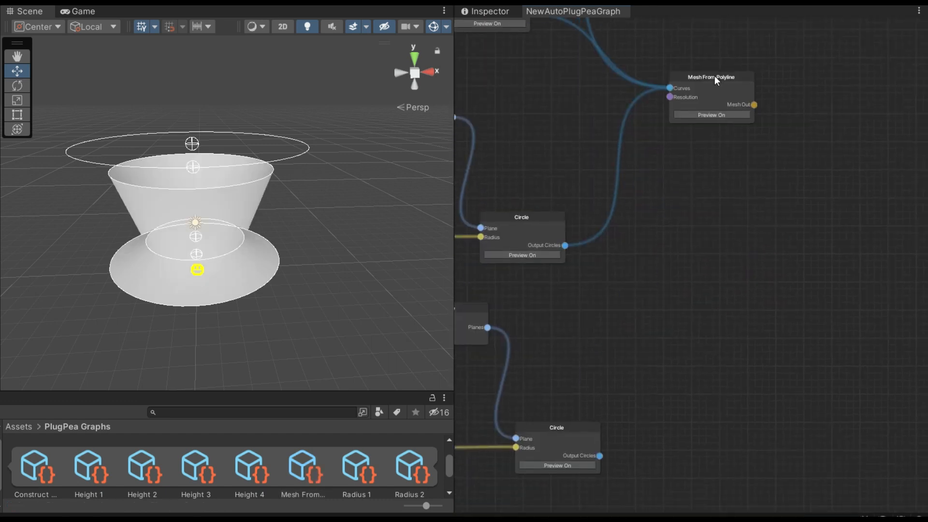
left_click_drag(715, 75, 727, 288)
scroll(619, 425, "up", 3)
left_click_drag(591, 472, 717, 229)
middle_click_drag(762, 182, 744, 138)
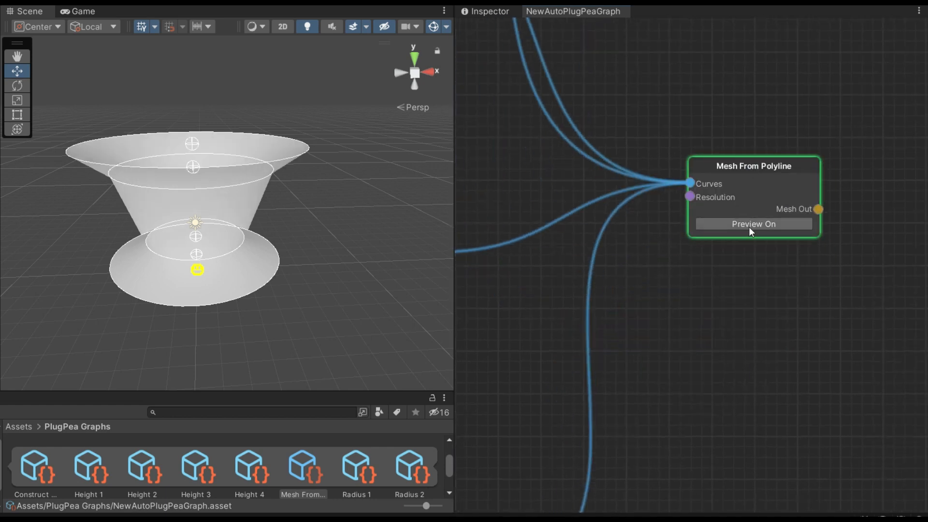
Step: Toggle the preview of the Mesh From Polyline node off and back on
left_click(751, 228)
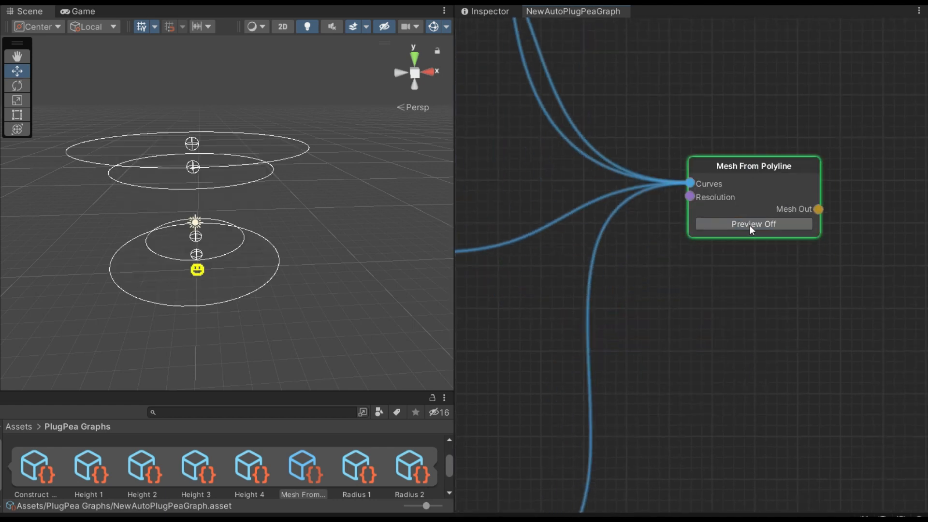
left_click(749, 223)
left_click(750, 222)
left_click(750, 223)
Step: Toggle the preview of the third chain's Circle node off and back on
middle_click_drag(659, 290, 745, 290)
scroll(745, 291, "down", 2)
middle_click_drag(625, 301, 710, 300)
scroll(710, 301, "up", 3)
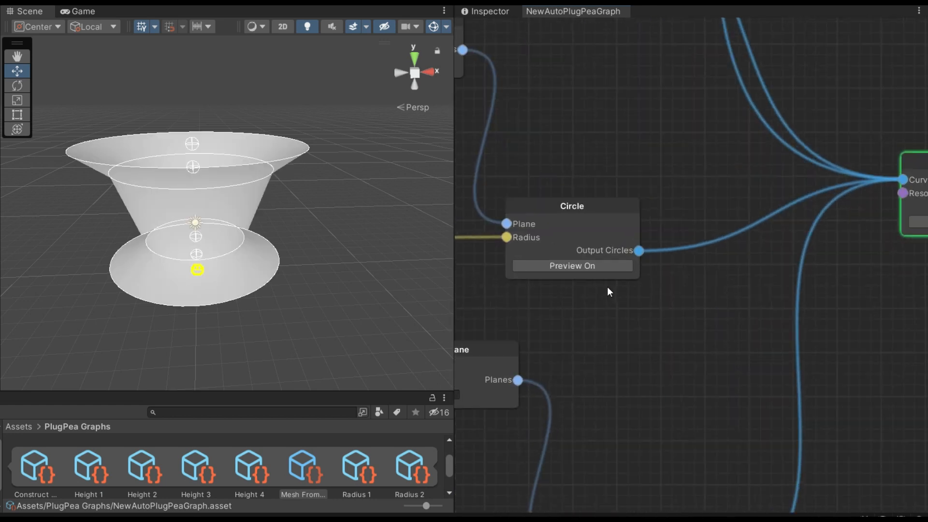
left_click(591, 264)
left_click(590, 263)
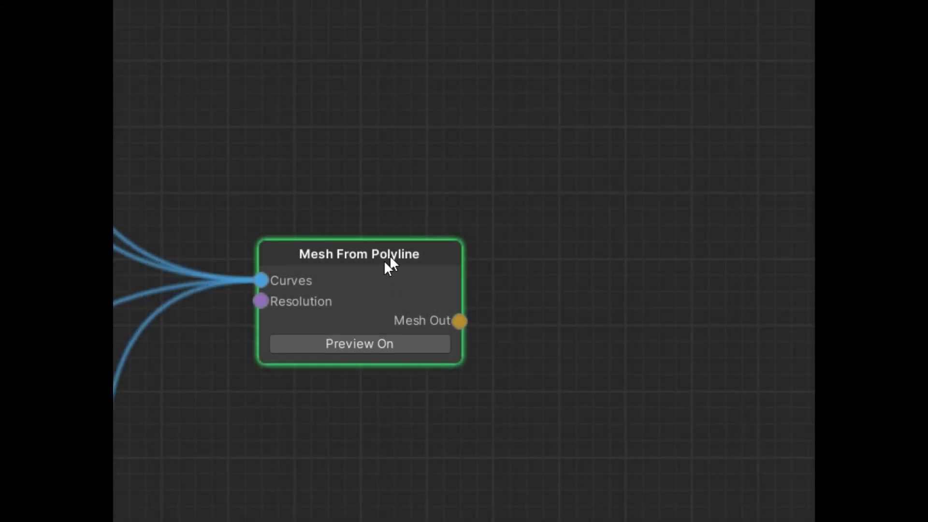
Step: Reposition the Mesh From Polyline node and add a Mesh Export node beside it
left_click_drag(391, 265, 340, 249)
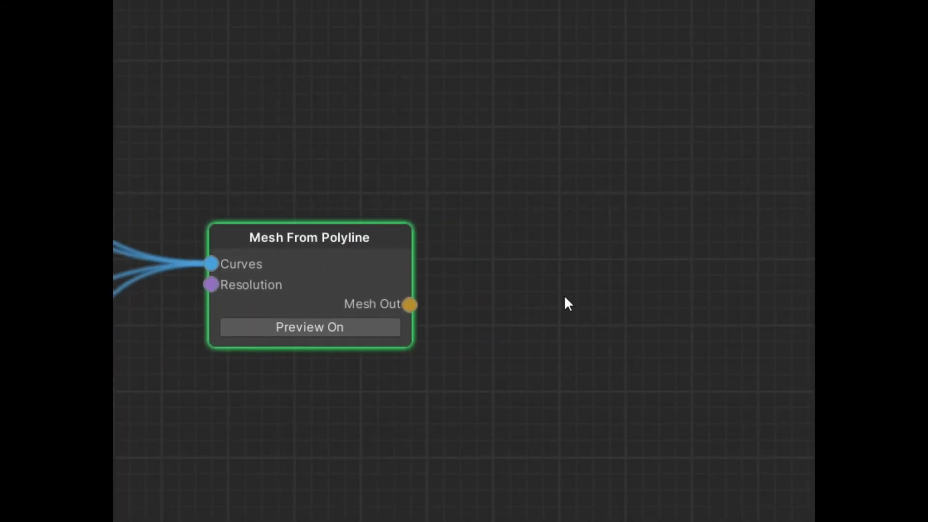
key("space")
type("exp")
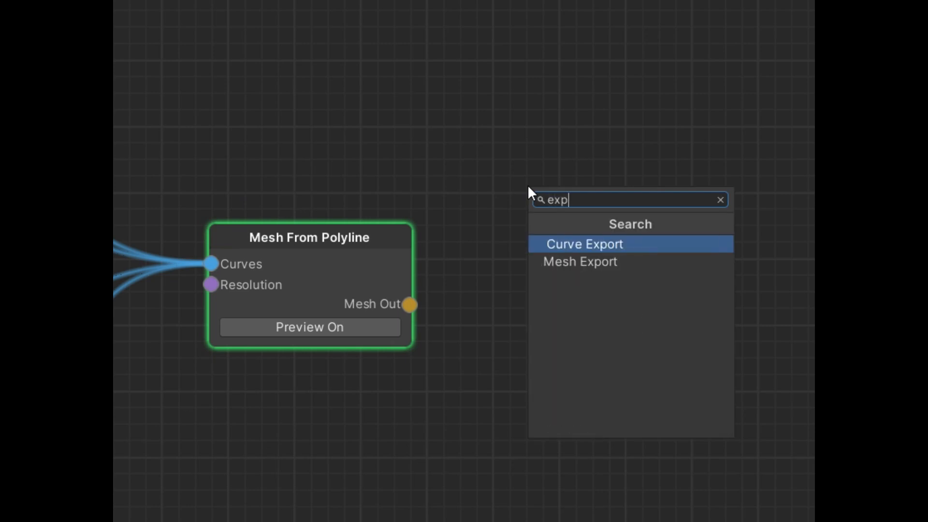
left_click(585, 261)
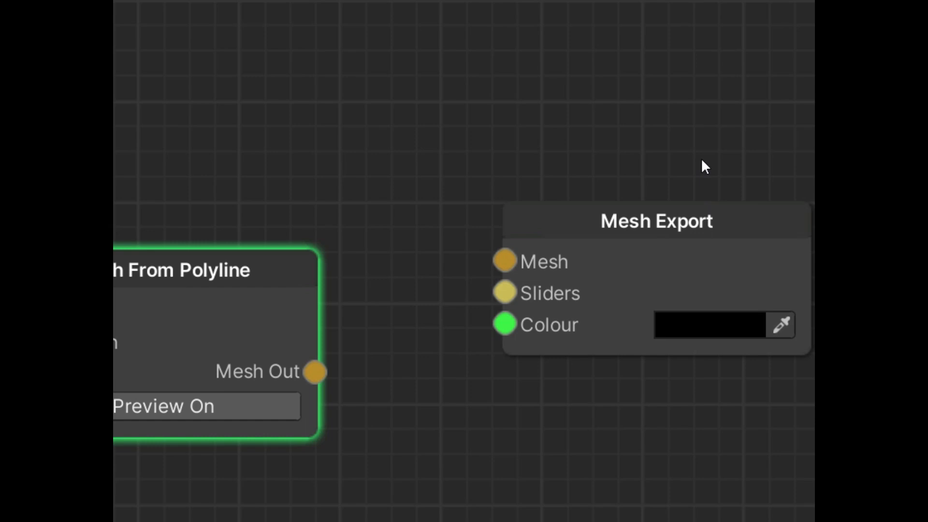
Step: Rename the Mesh Export node to "Mesh From Circles"
right_click(666, 218)
left_click(527, 283)
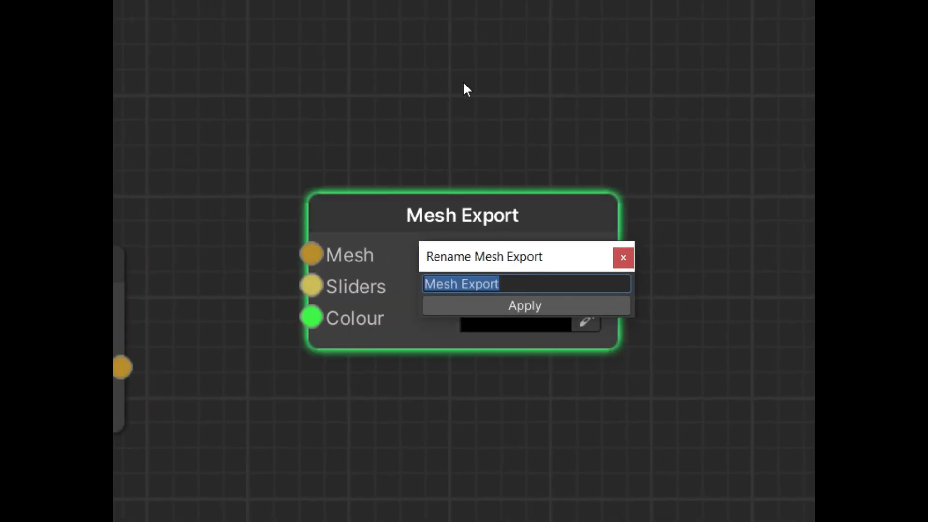
type("M")
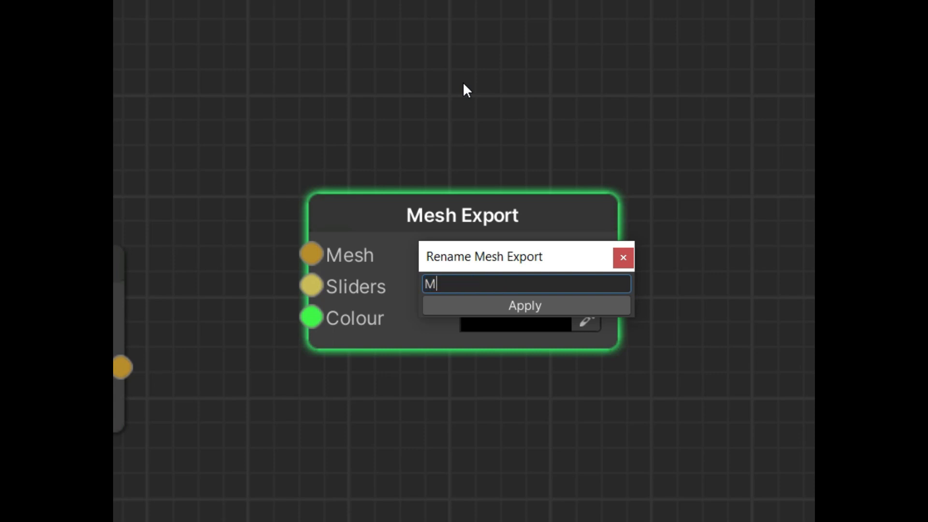
type("esh From Circles")
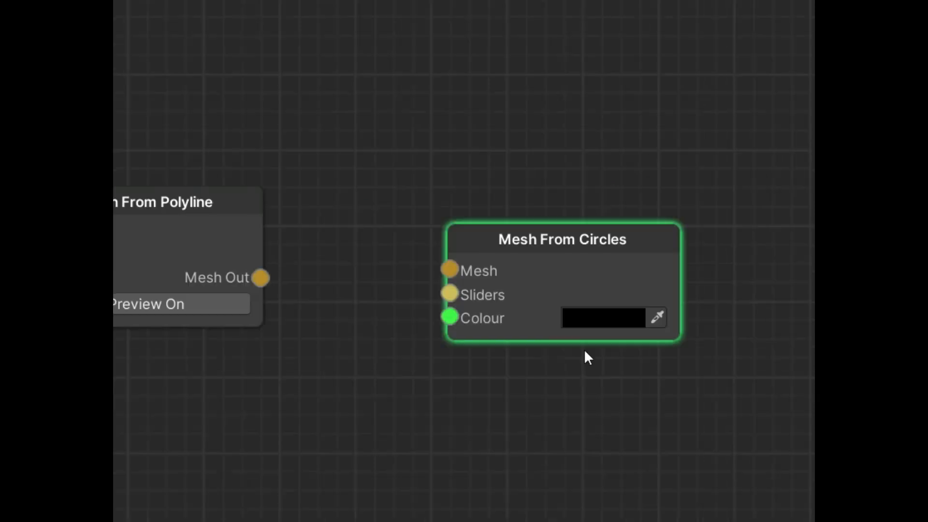
Step: Set the Colour of the Mesh From Circles export node to red
left_click(614, 320)
left_click_drag(674, 365, 758, 324)
left_click(514, 101)
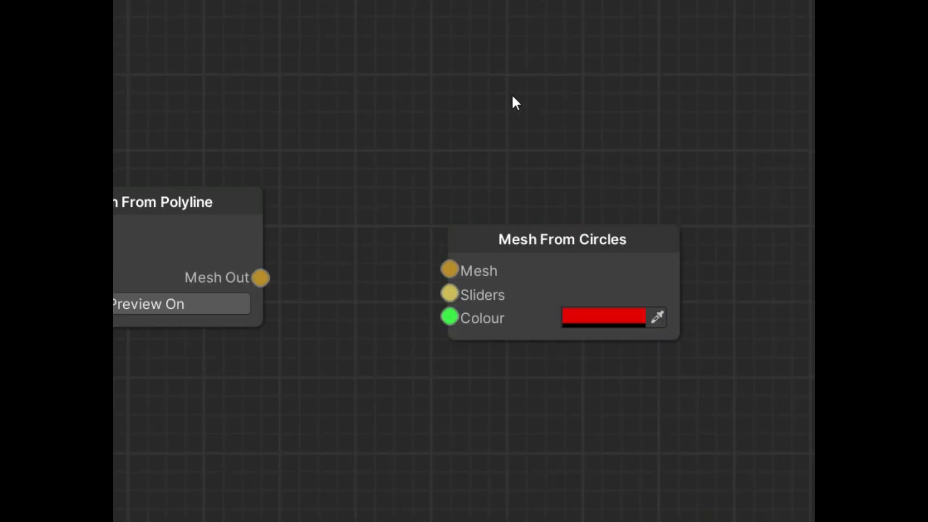
Step: Connect Mesh Out to the Mesh input of the Mesh From Circles node and turn off the Mesh From Polyline preview
left_click_drag(268, 277, 453, 270)
left_click_drag(508, 249, 488, 268)
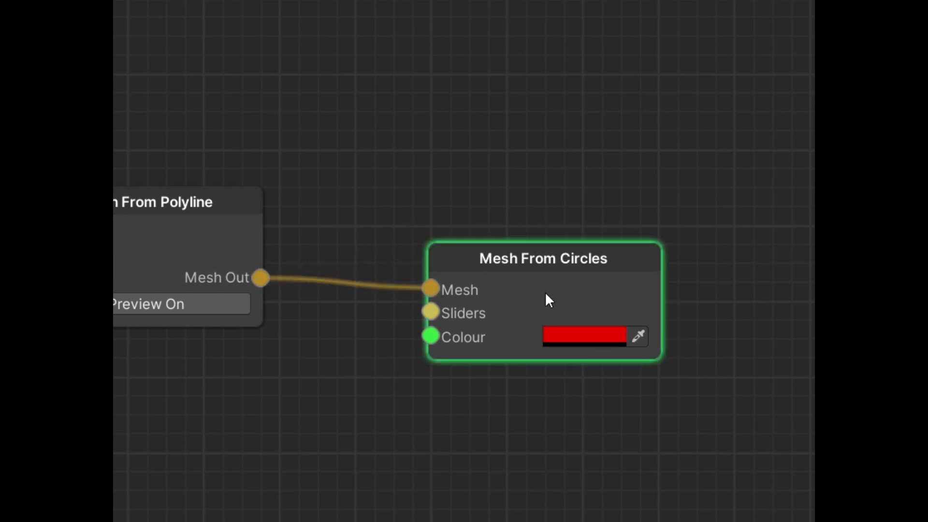
left_click(173, 307)
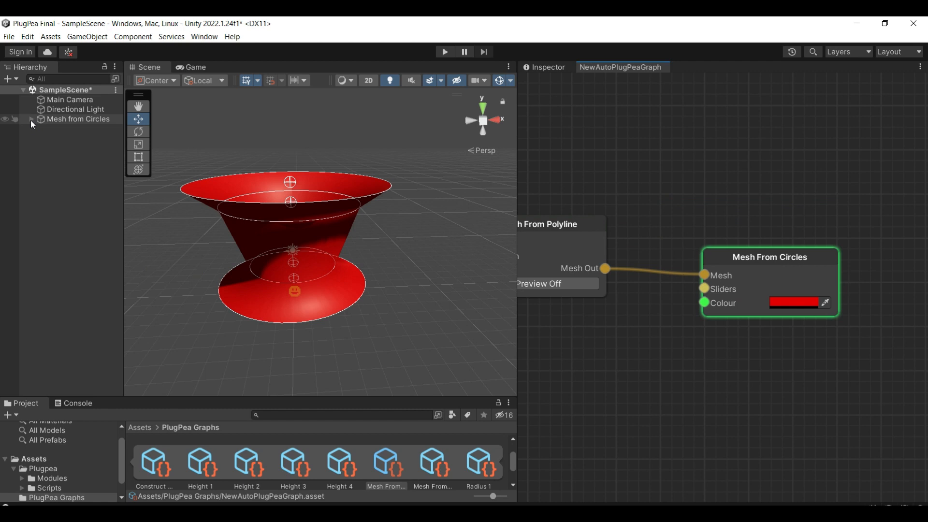
Step: Select the Mesh child under Mesh from Circles, try moving it along the X axis, and undo the move
left_click(31, 119)
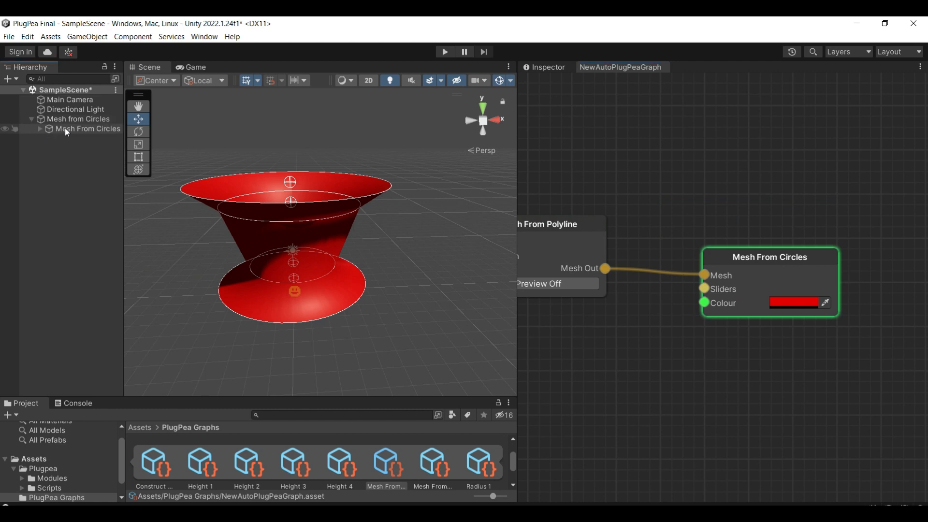
left_click(39, 129)
left_click(71, 138)
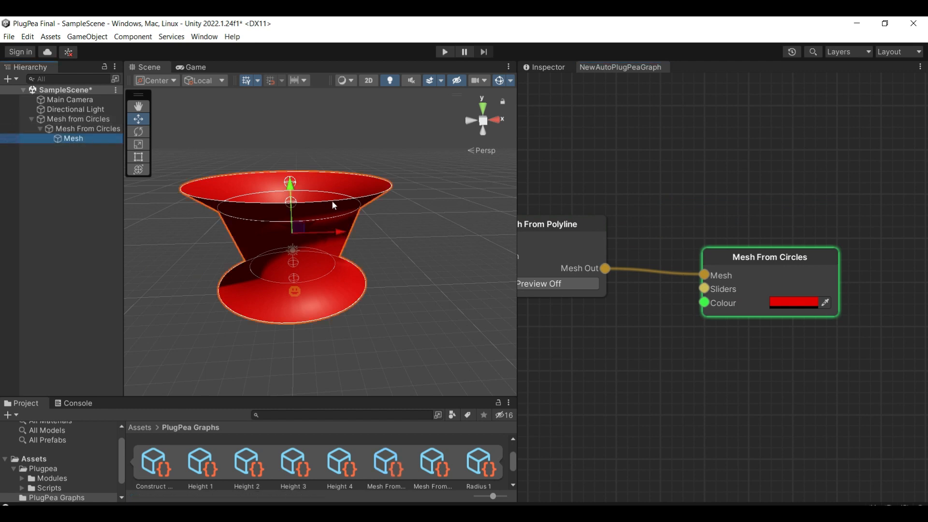
left_click_drag(333, 241, 446, 229)
left_click(430, 337)
key("ctrl+z")
key("ctrl+z")
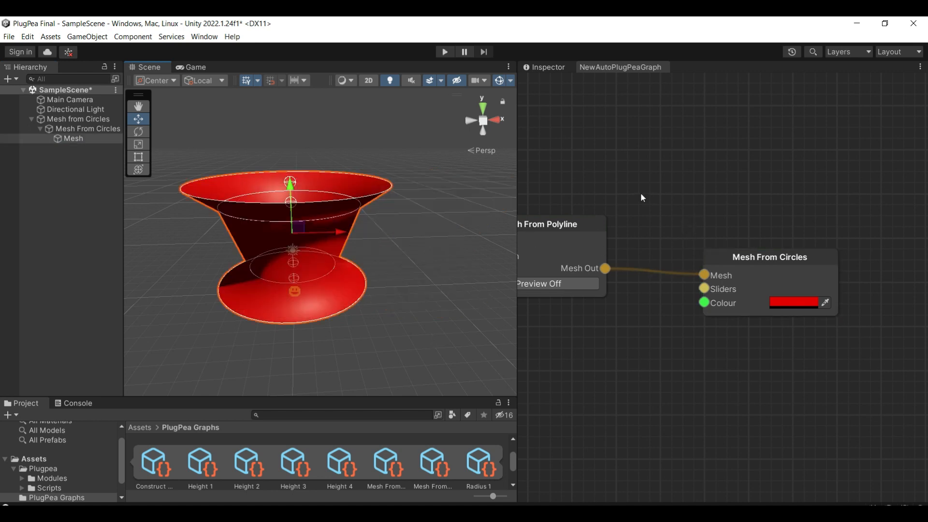
Step: Set the Mesh from Circles sliders: Radius 1 3.55, Radius 2 2.27, Height 2 2.7, Radius 3 2.78, Height 3 5.18, Height 4 6.09, Radius 4 4.79
scroll(649, 216, "down", 4)
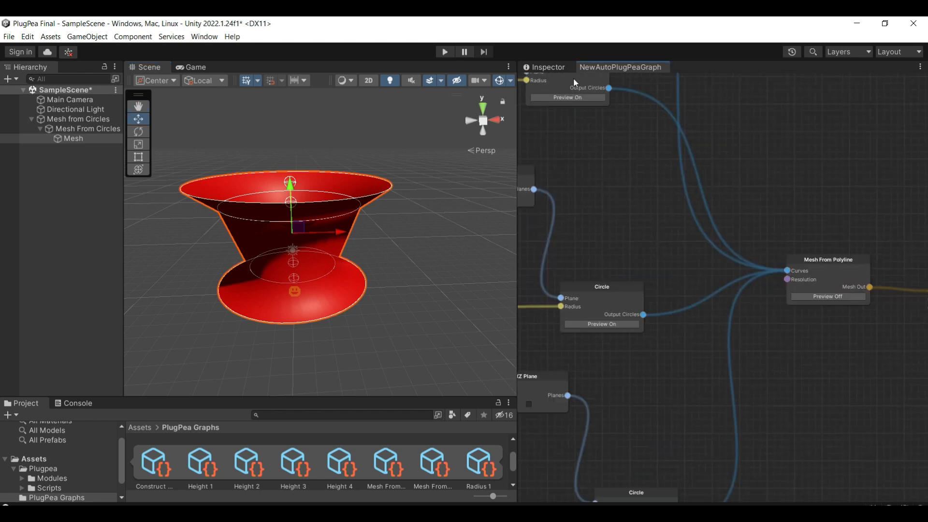
left_click(547, 66)
left_click(73, 119)
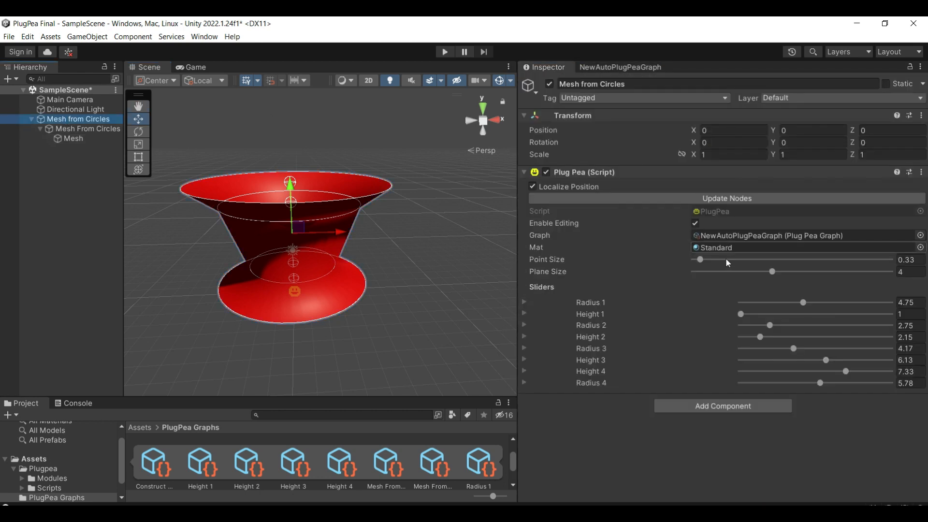
left_click_drag(805, 302, 776, 349)
left_click_drag(826, 361, 811, 384)
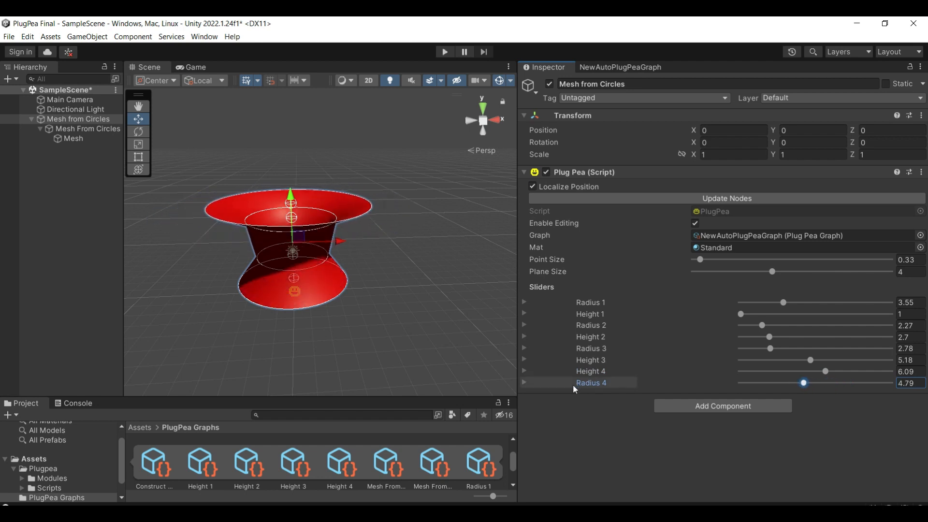
left_click(525, 371)
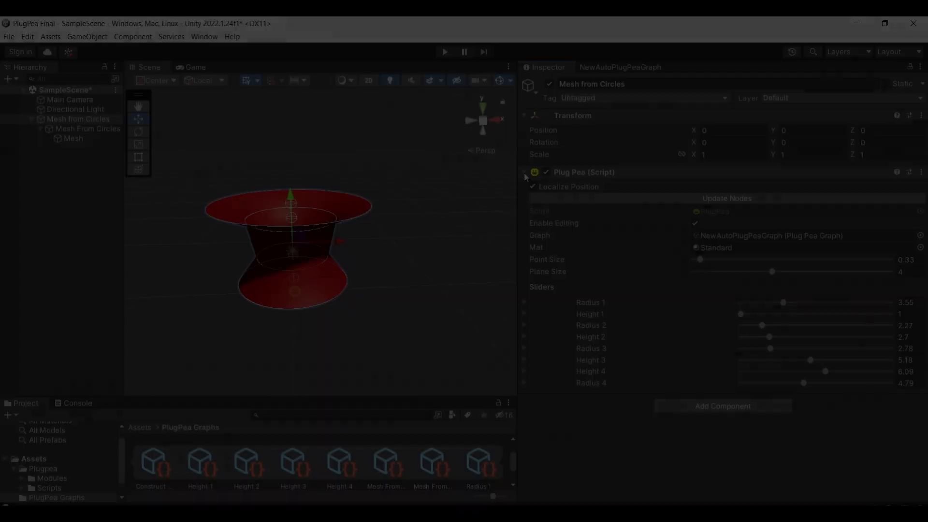
Step: Collapse the Plug Pea script component and add the Rotation script to the Mesh from Circles object
left_click(524, 172)
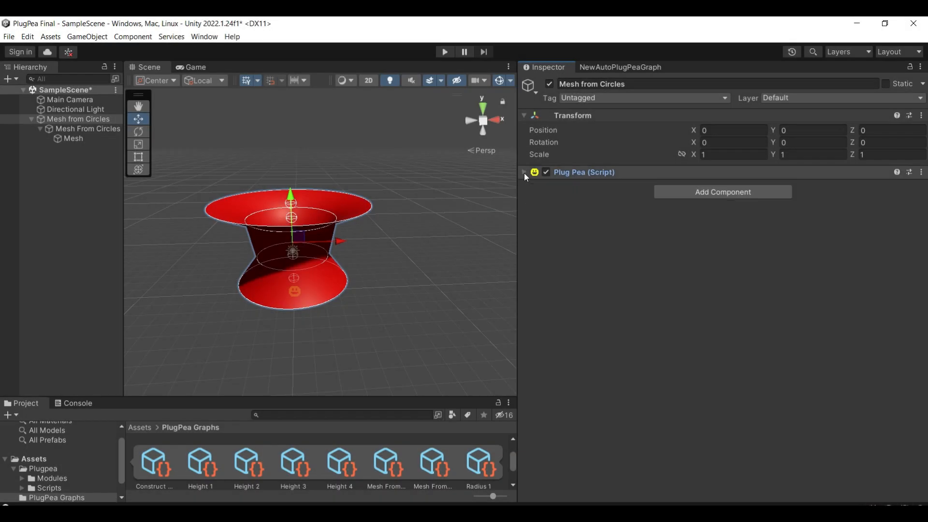
left_click(725, 193)
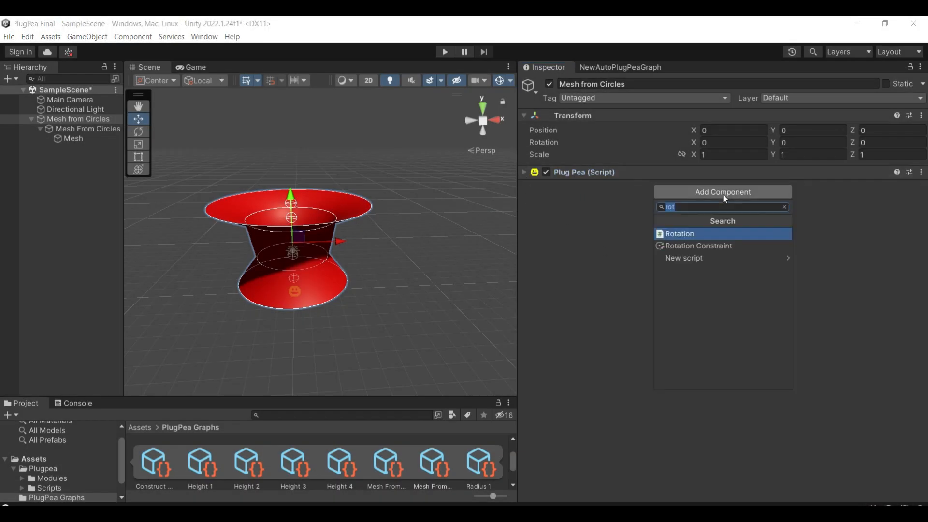
left_click(692, 234)
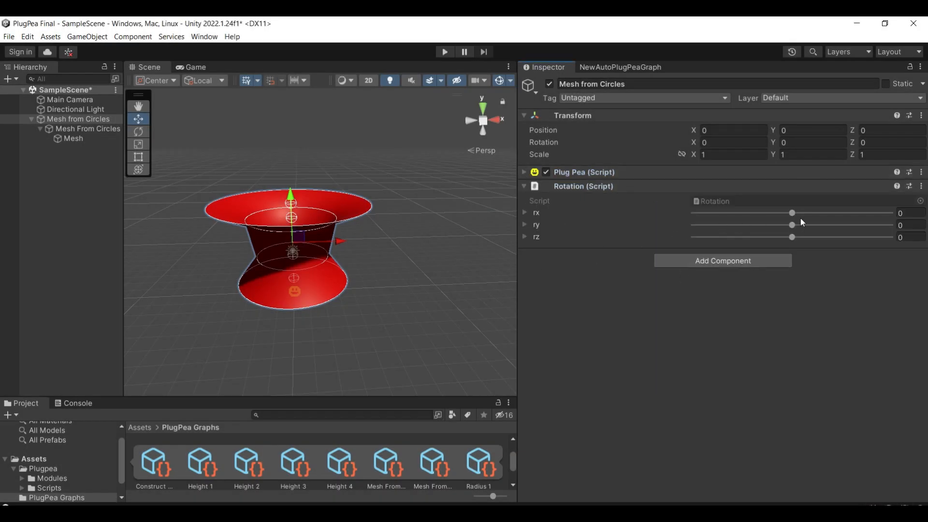
Step: Try rotating Mesh from Circles with the Rotation sliders at rx 39.4, ry 33.3 and rz 11.6, and reset its Transform
left_click_drag(793, 213, 805, 237)
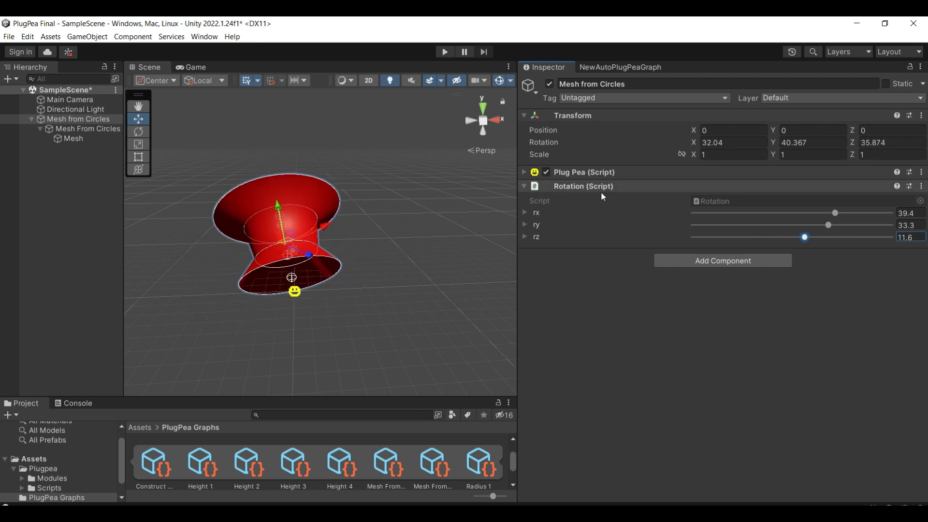
left_click(922, 115)
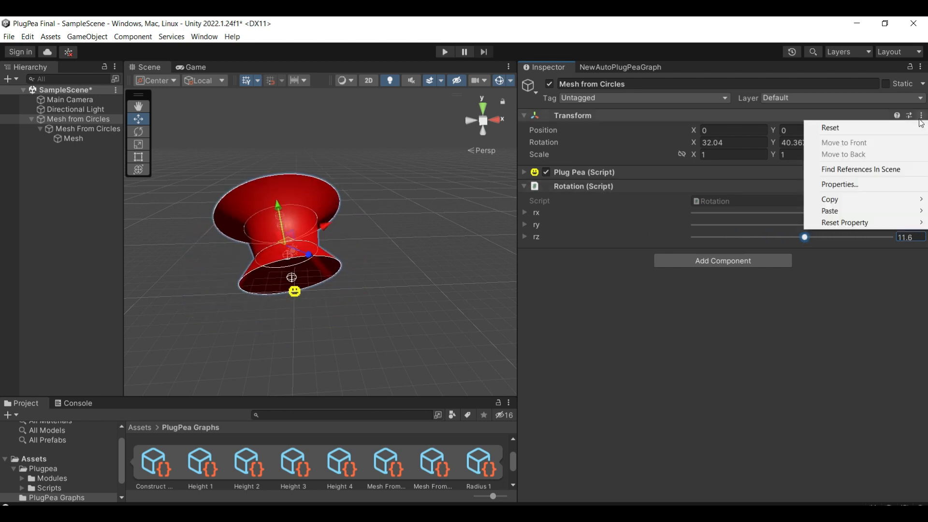
left_click(855, 129)
Step: Remove the Rotation script from the Mesh from Circles object and expand its Plug Pea script component
left_click(922, 186)
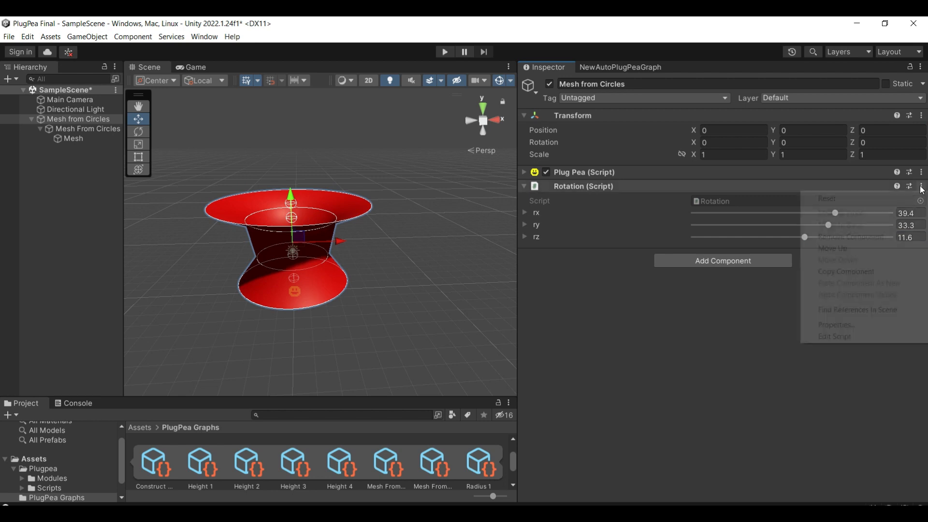
left_click(852, 236)
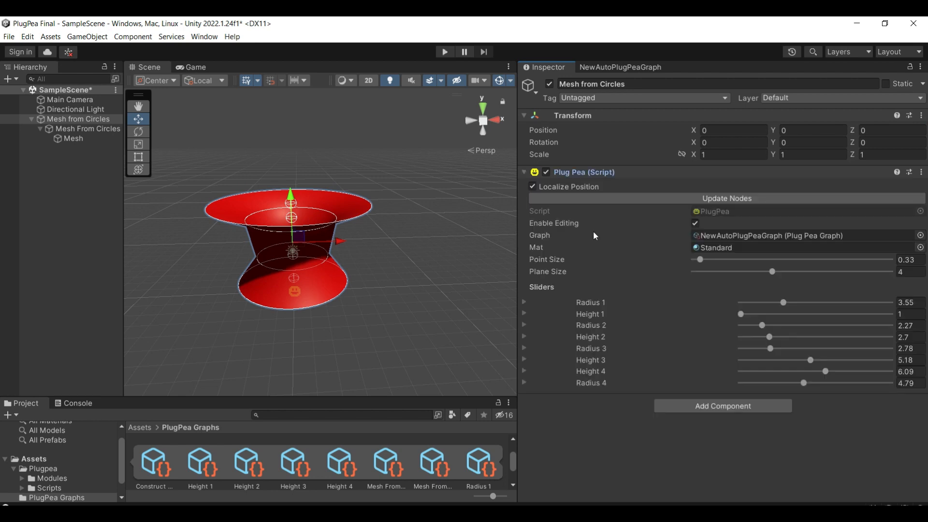
Step: Turn Enable Editing off and back on in the Plug Pea script, and set the Point Size to 0.15
left_click(694, 223)
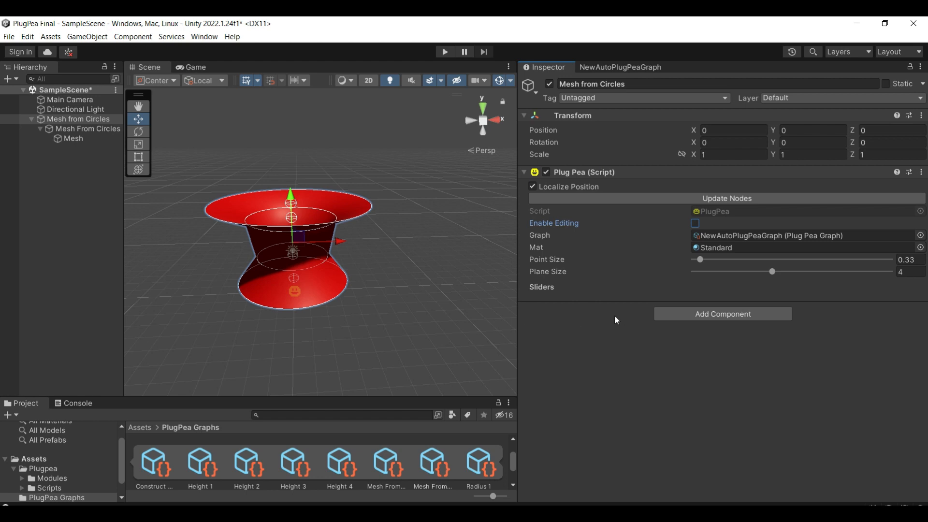
left_click(694, 224)
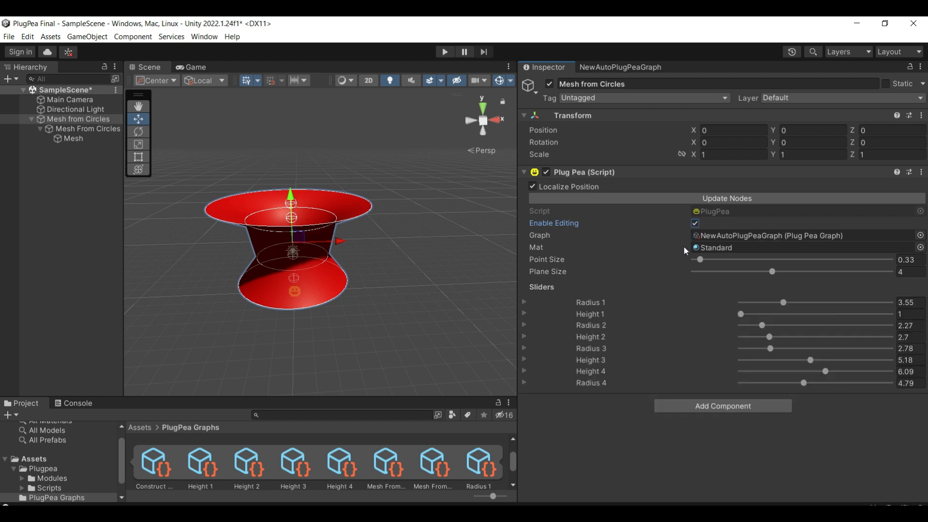
left_click_drag(699, 260, 698, 263)
Step: Move the Mesh child to the scene root and set the Mesh from Circles sliders: Radius 1 3.88, Height 1 1.62, Height 2 3.99
left_click_drag(66, 141, 29, 114)
left_click(44, 129)
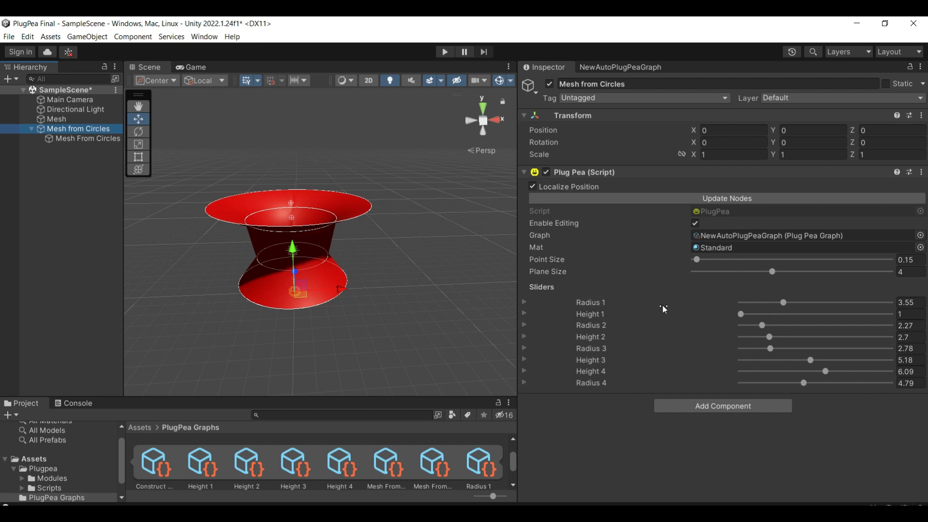
left_click_drag(786, 303, 790, 337)
Step: Separate the two objects along the X axis, moving Mesh from Circles to about 9.39 and the detached Mesh to about -4.85
left_click_drag(317, 237, 464, 238)
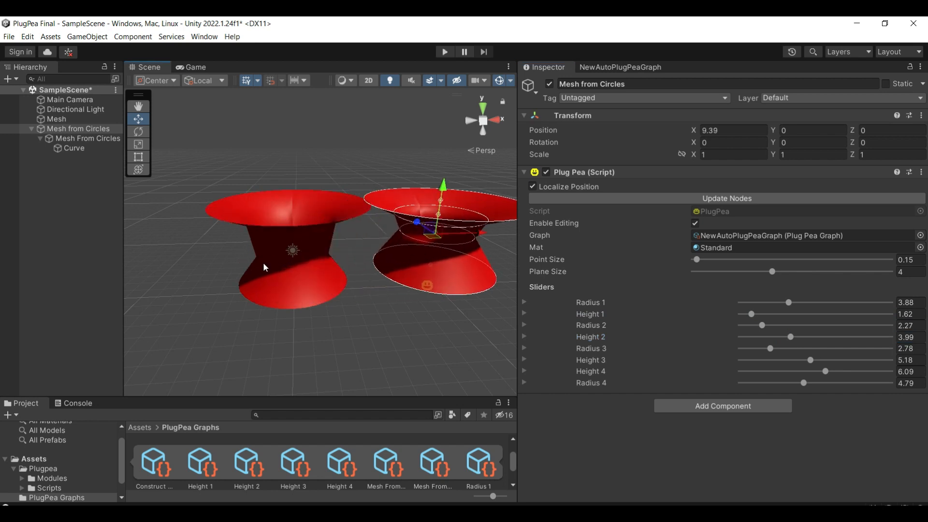
left_click(57, 119)
left_click_drag(333, 238, 256, 246)
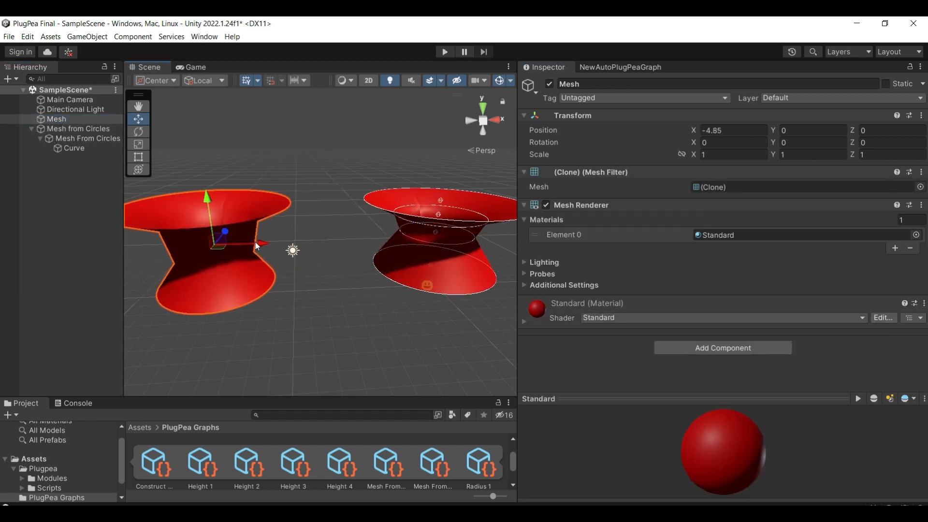
Step: Set the Mesh from Circles sliders Height 1 2.61, Radius 2 3.4, Radius 3 3.87, Height 3 4.41, and move its Curve child to the scene root
left_click(15, 128)
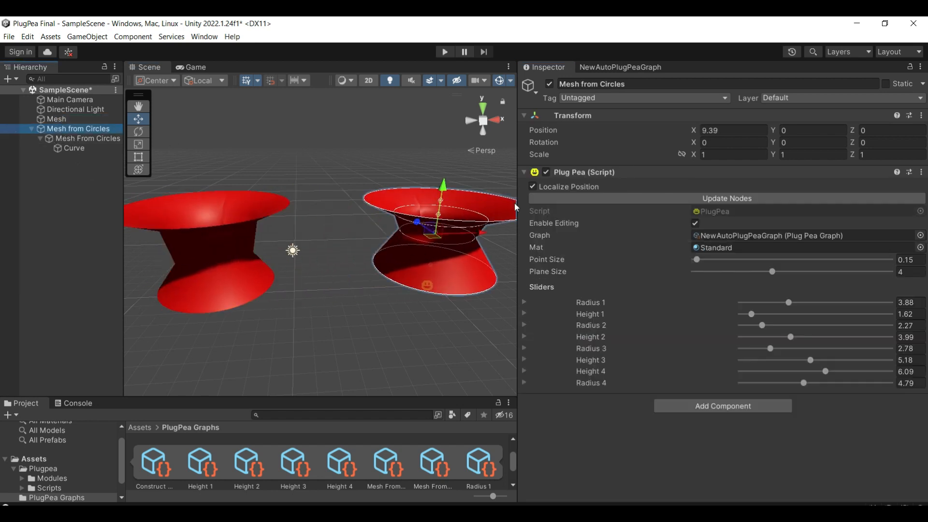
left_click_drag(752, 314, 798, 361)
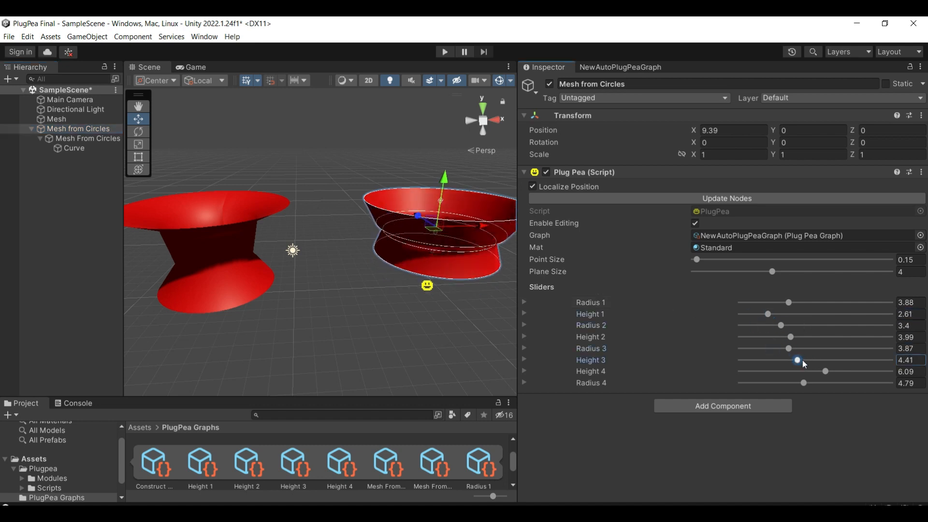
left_click(74, 149)
left_click_drag(30, 125, 27, 123)
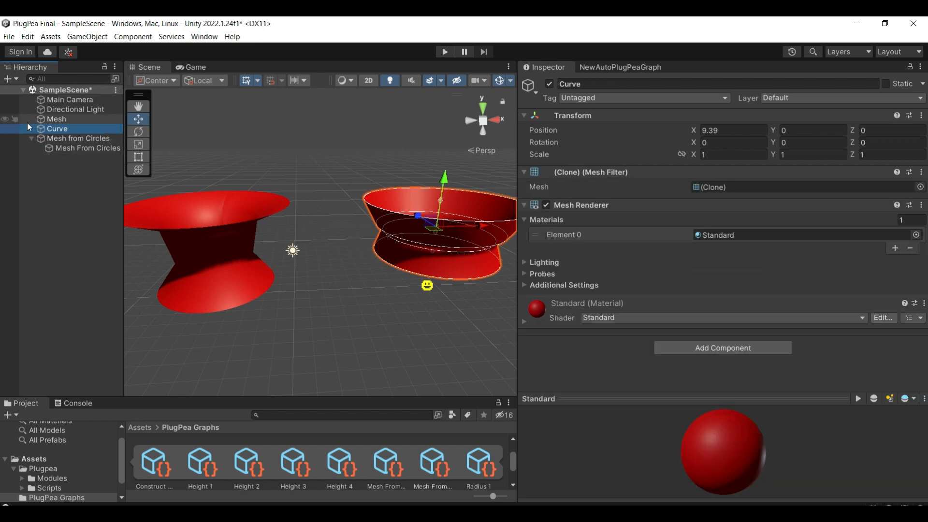